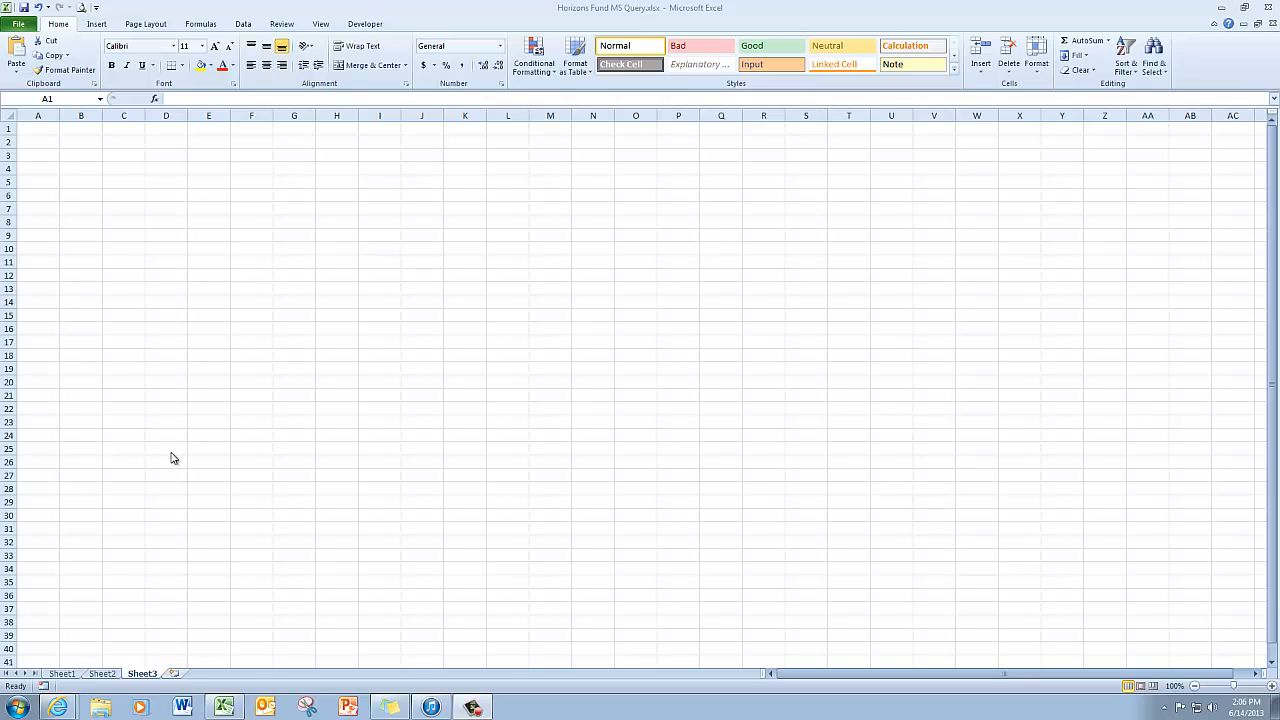
Step: Switch to the Data ribbon tab to reach the Get External Data options
click(246, 27)
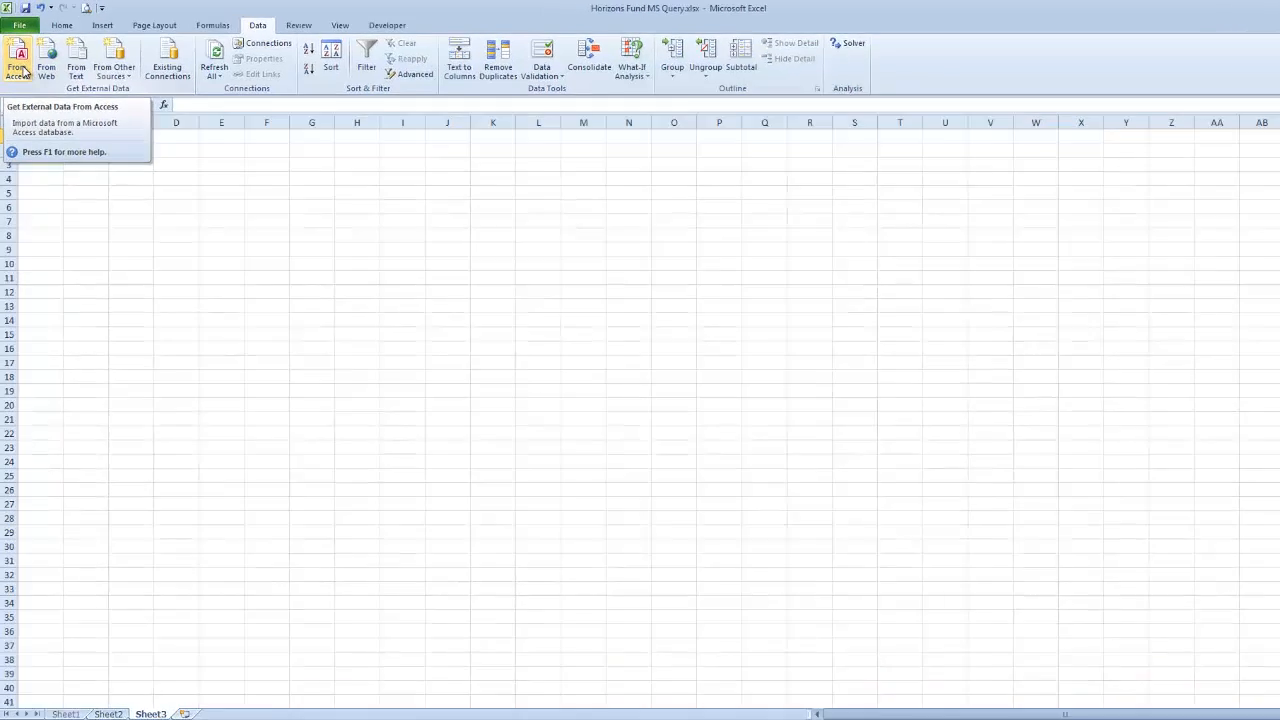
Step: Import From Access: open Horizons.accdb from Documents > BTEC 170 > Video Demo Files > Tutorial 11
click(20, 68)
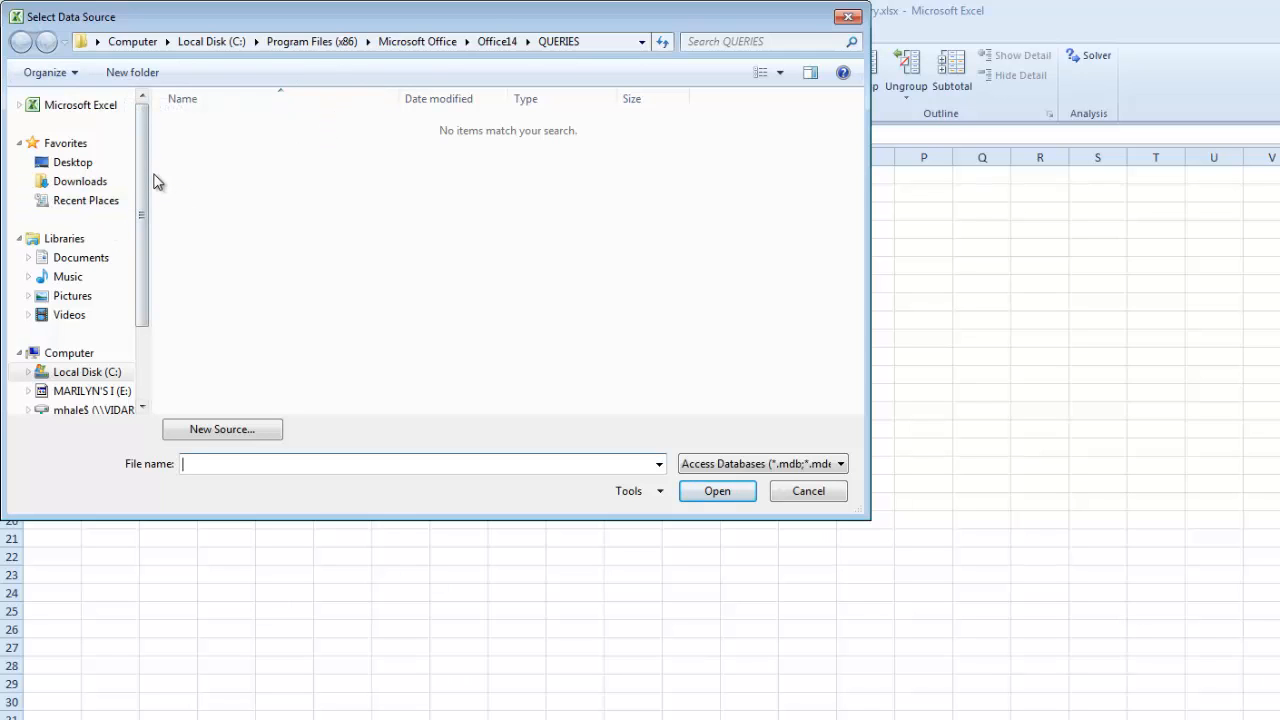
drag(490, 20, 898, 204)
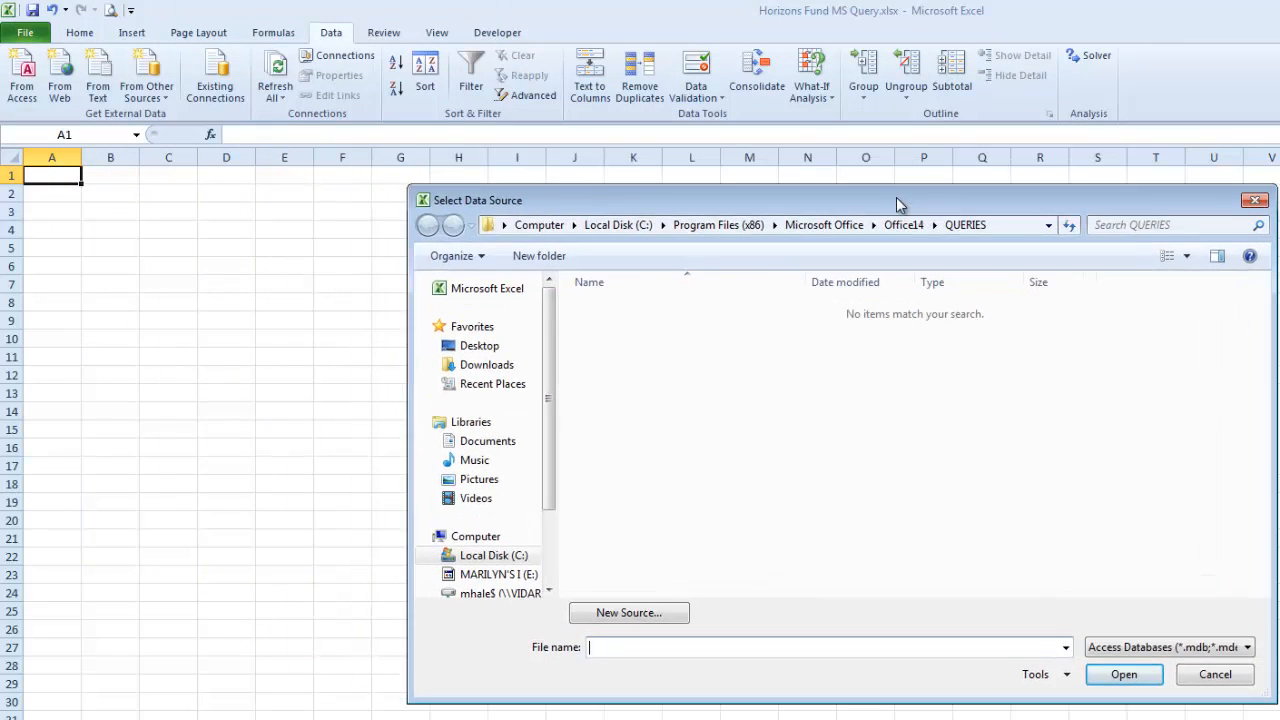
click(490, 441)
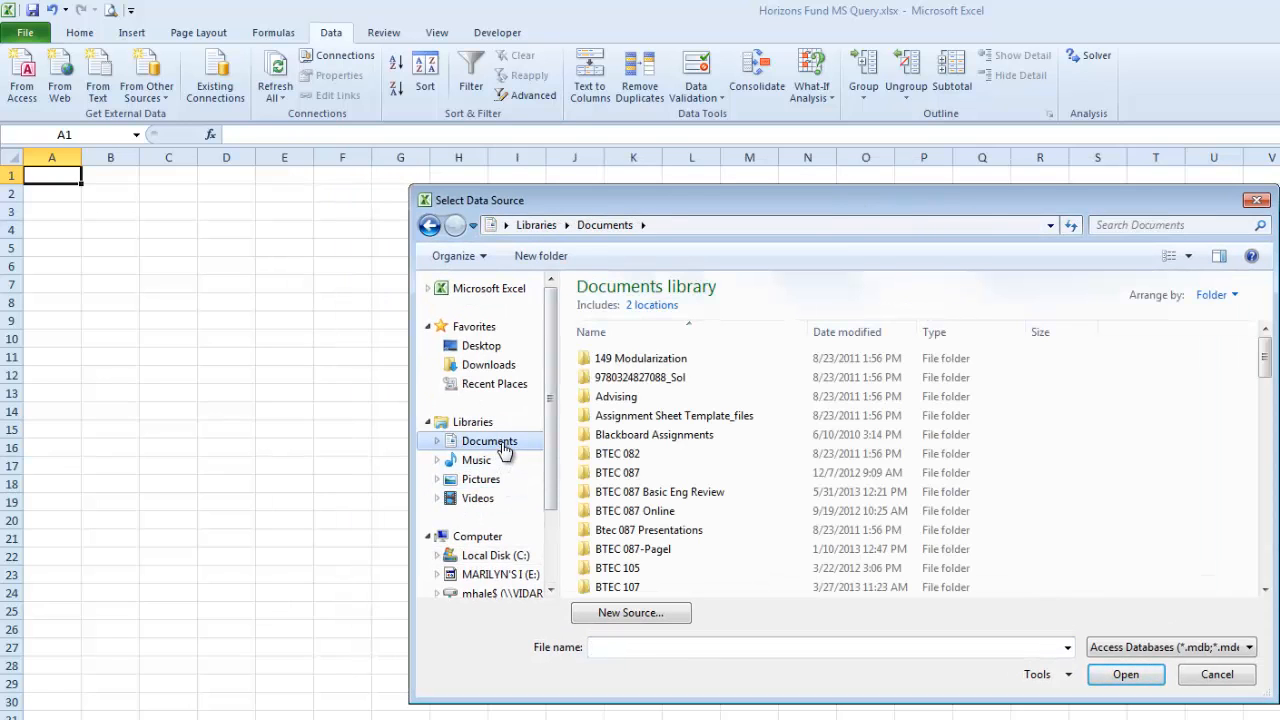
click(1265, 562)
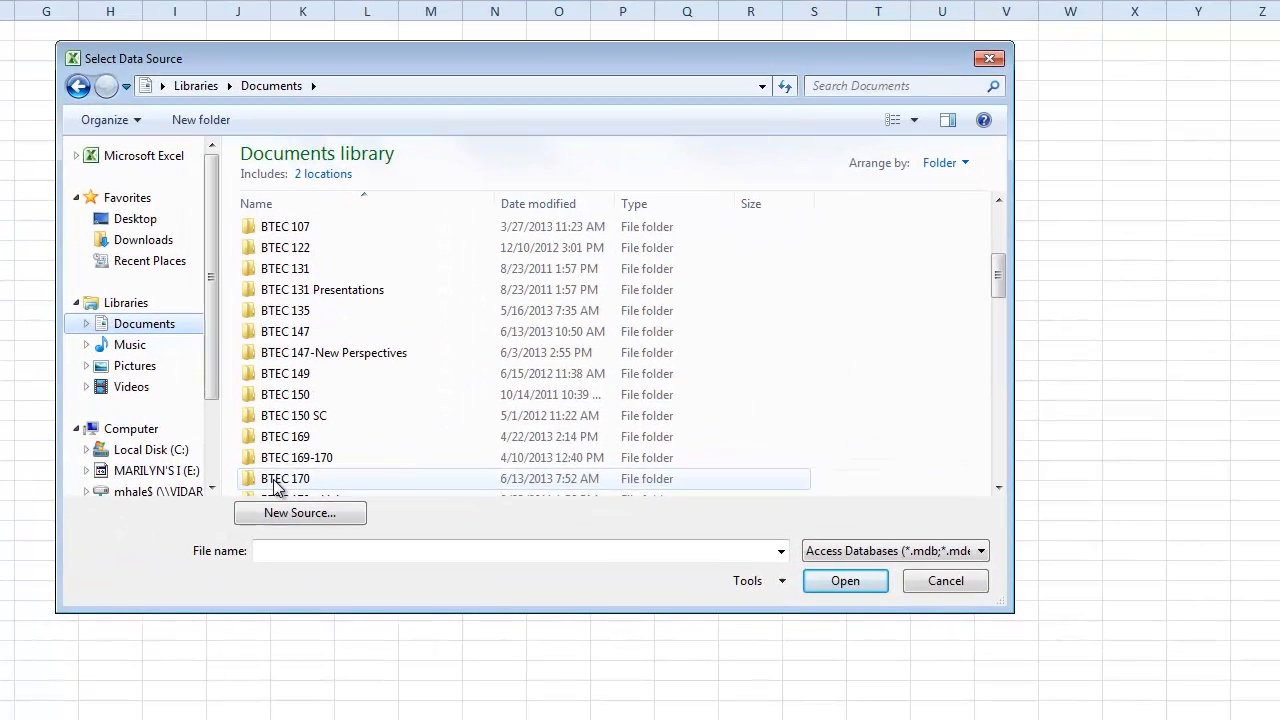
double_click(612, 584)
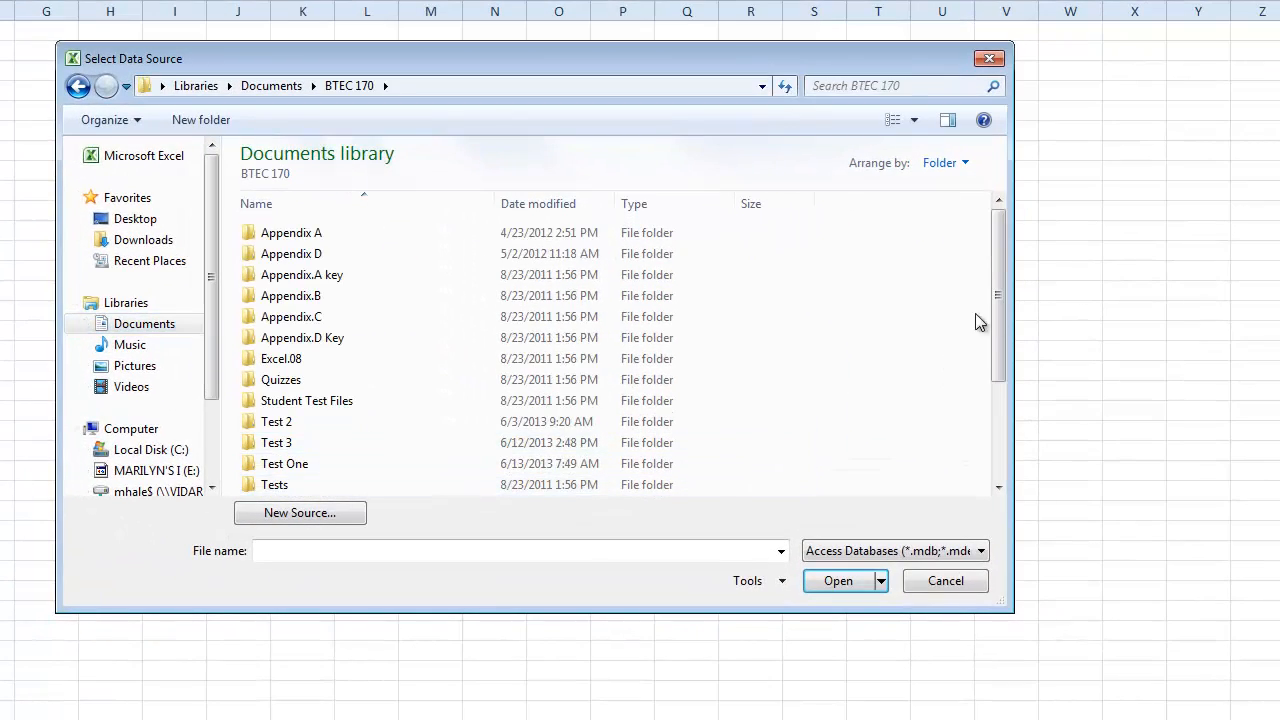
drag(1000, 315, 1006, 423)
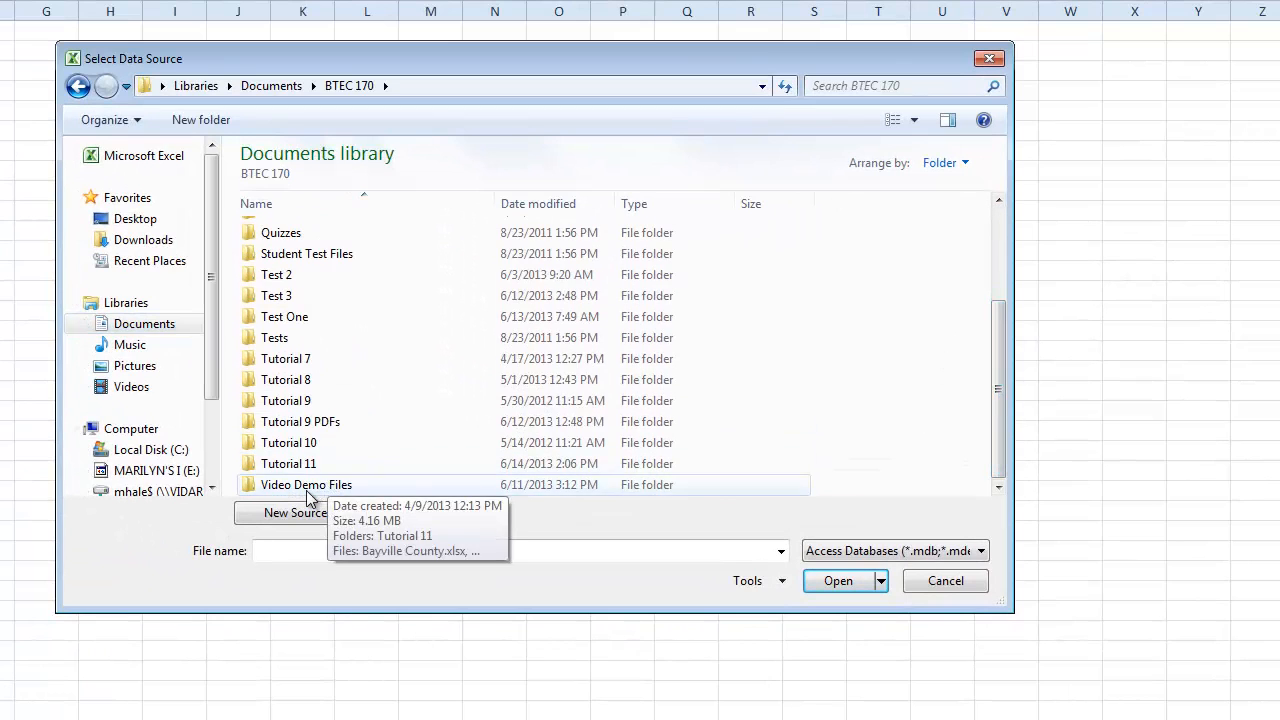
double_click(338, 485)
double_click(297, 233)
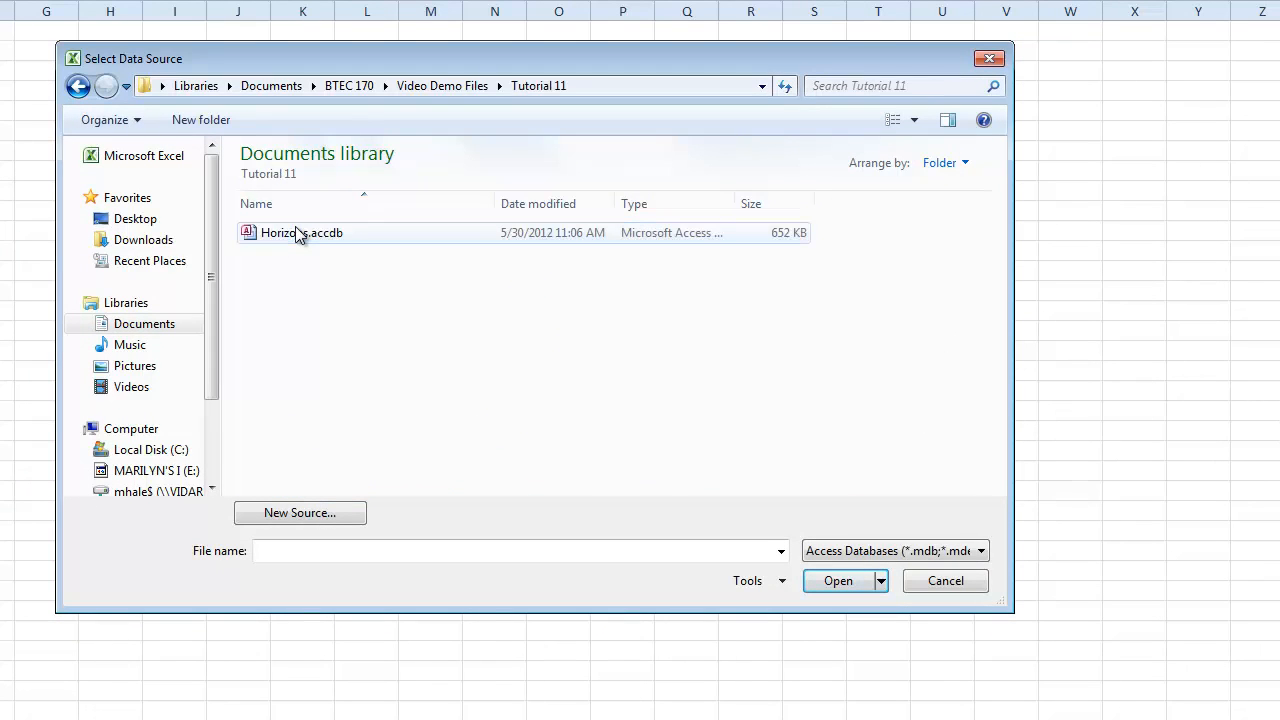
click(305, 236)
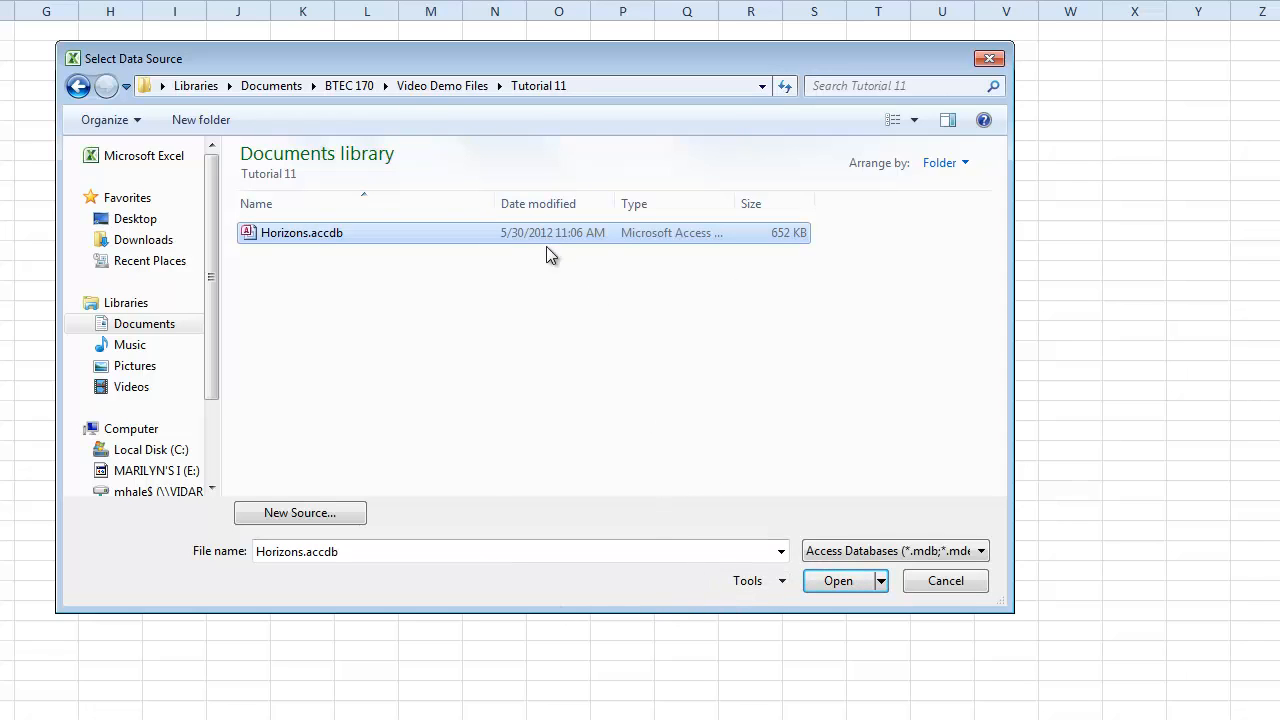
click(840, 582)
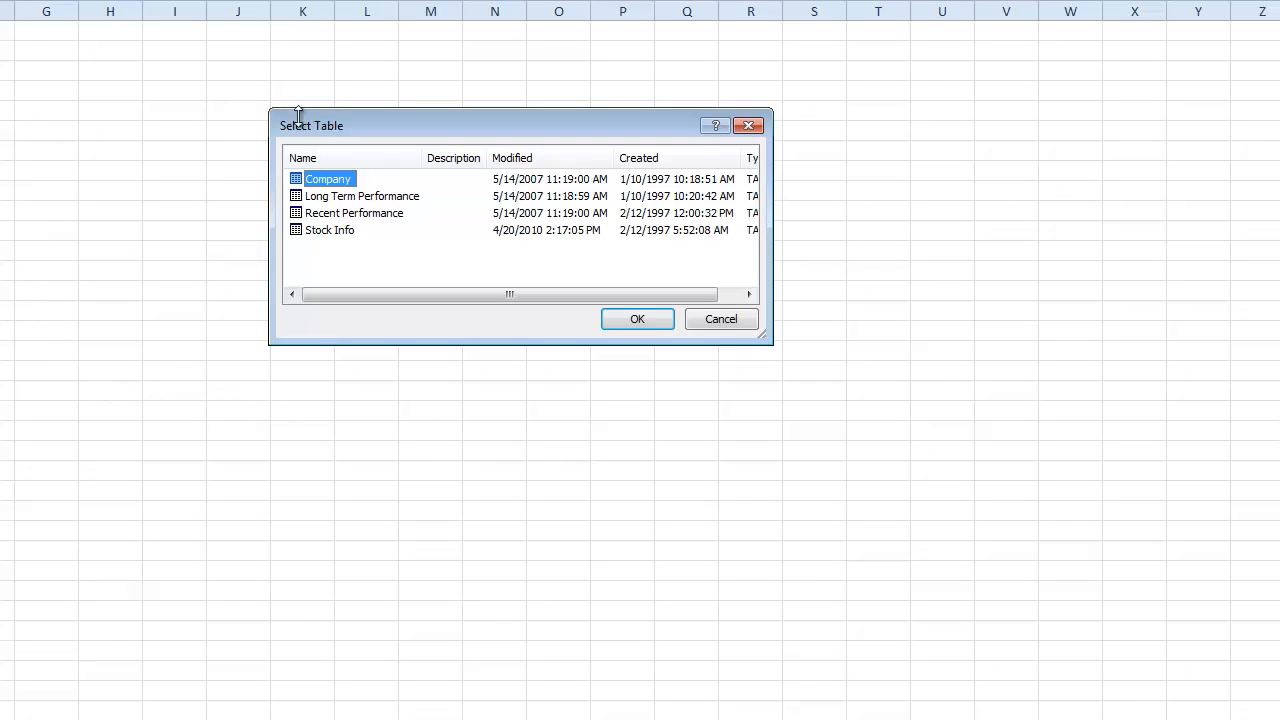
Step: Select the Recent Performance table and confirm the choice
click(390, 216)
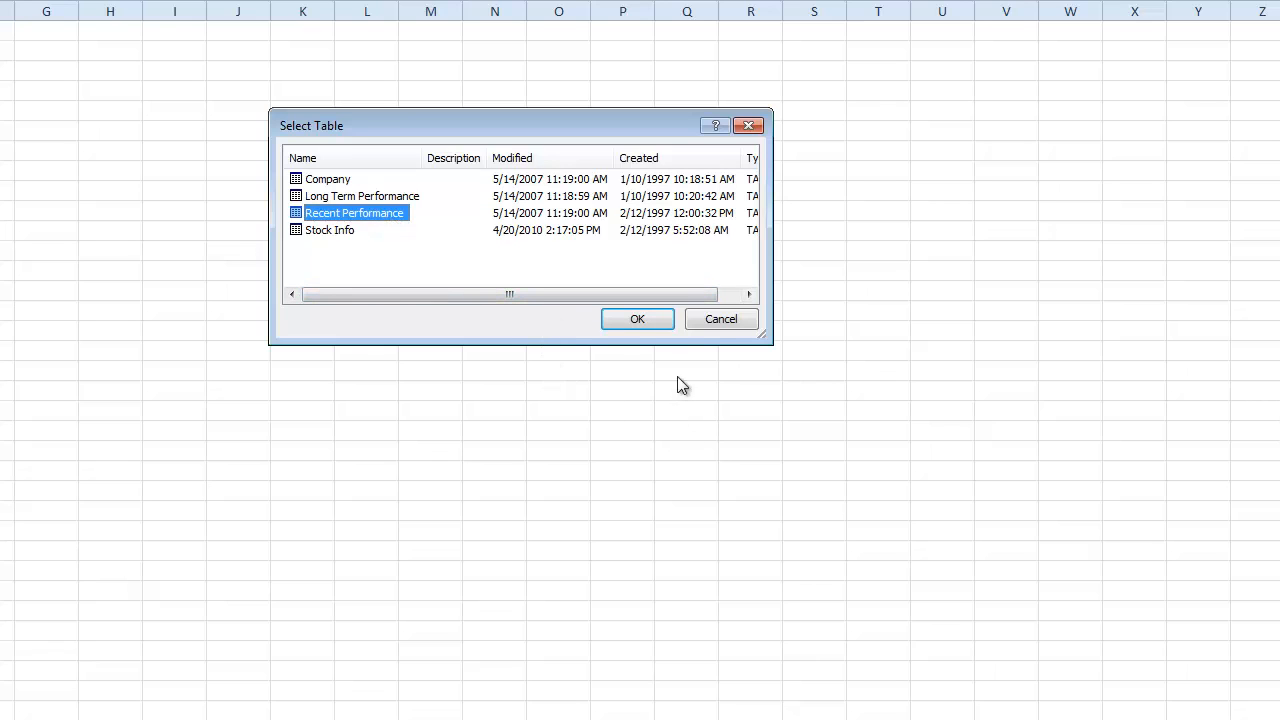
click(641, 317)
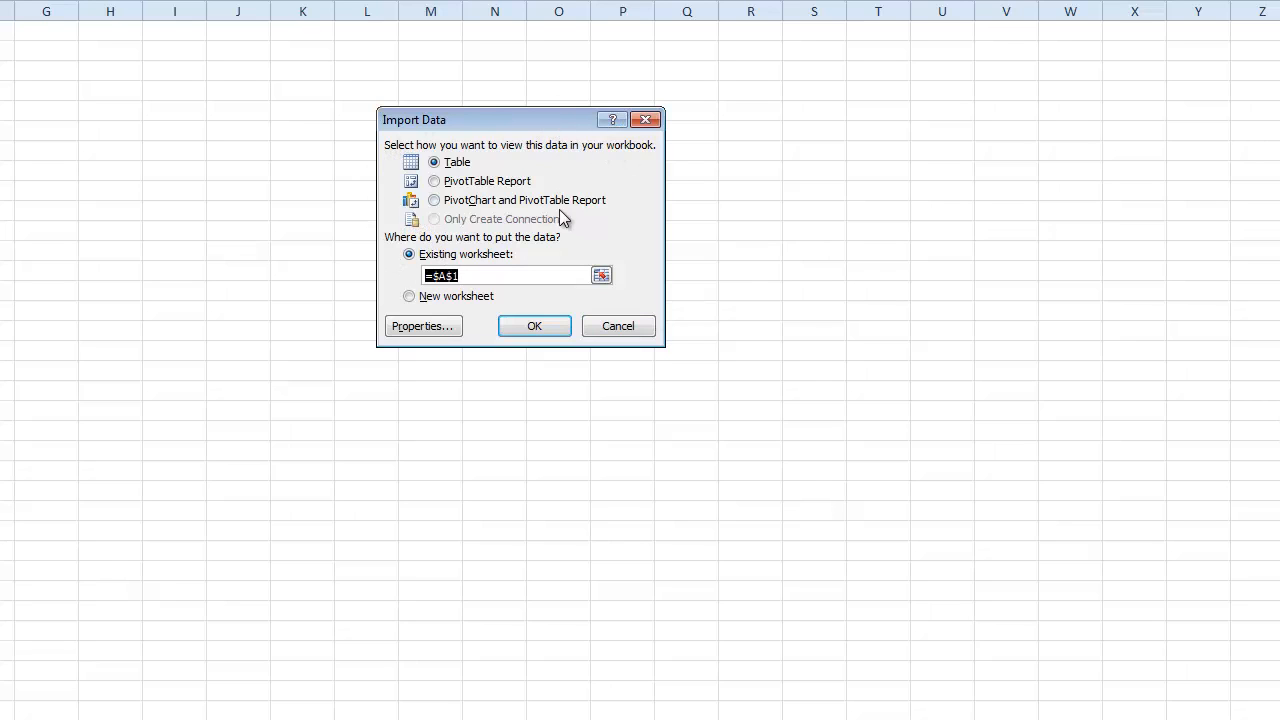
Step: Import as a PivotChart and PivotTable Report placed at Sheet3!$A$6
click(433, 200)
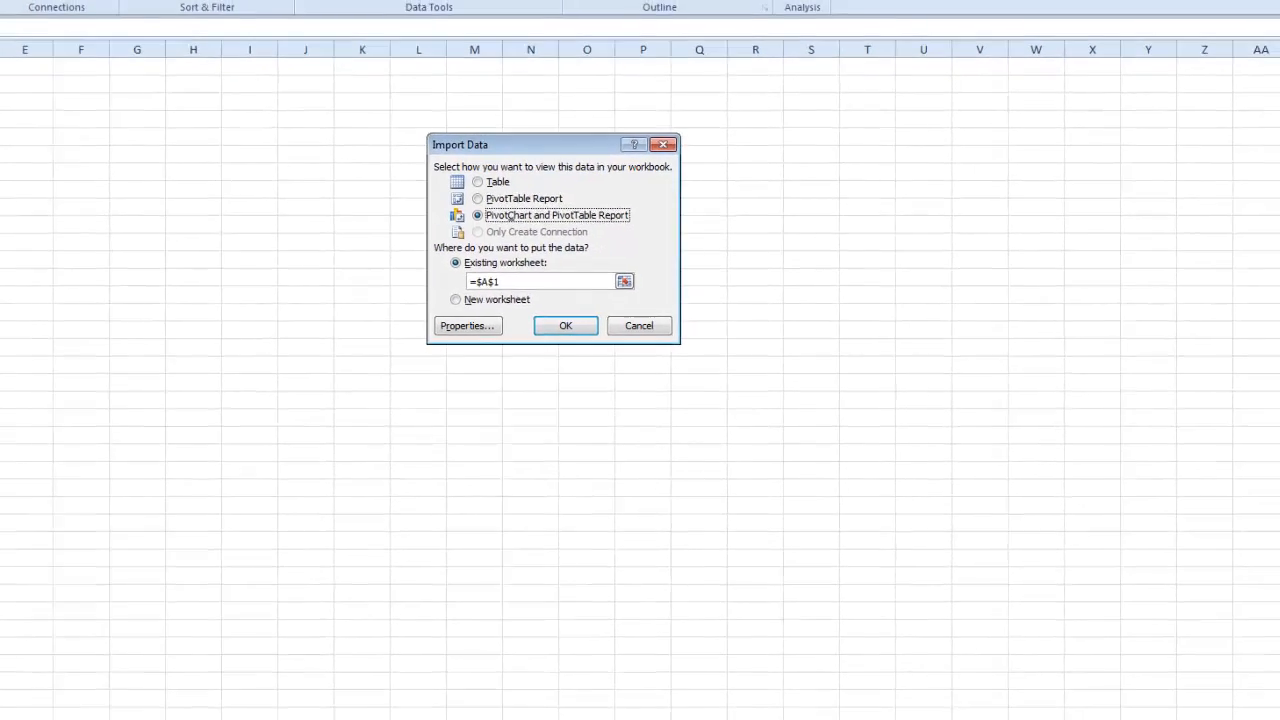
click(38, 195)
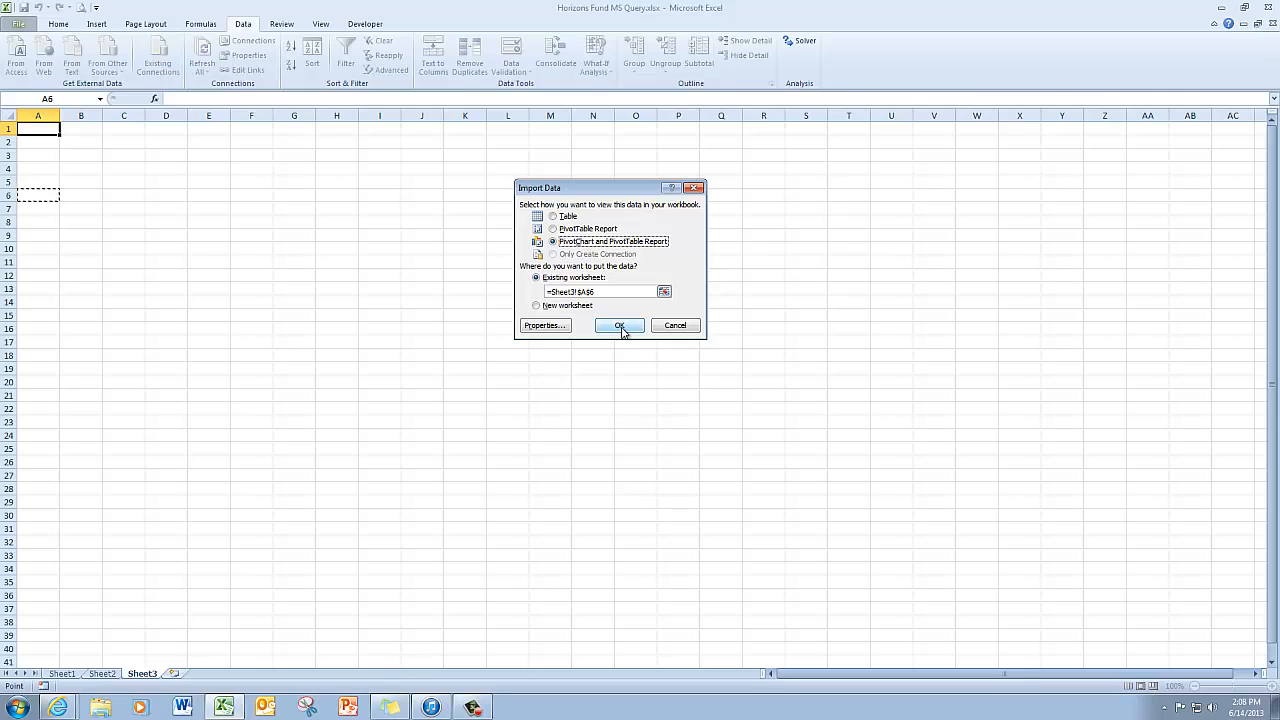
click(620, 326)
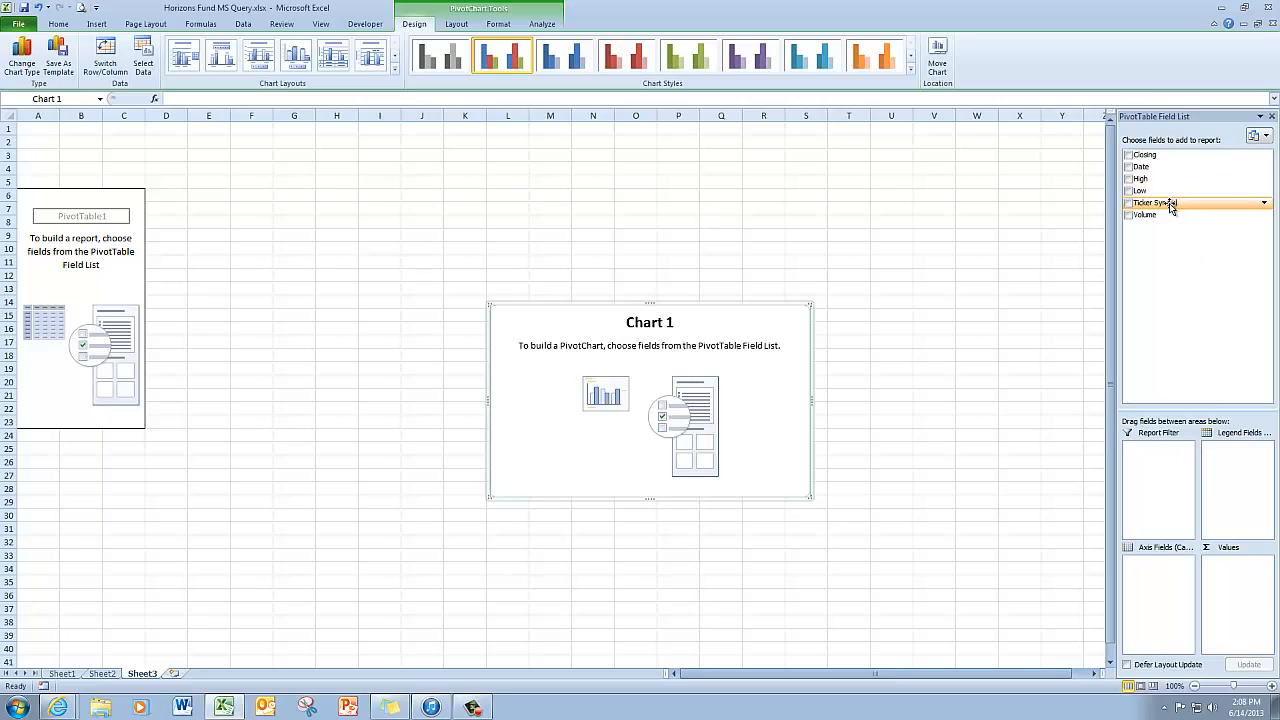
Step: Put Ticker Symbol in Report Filter, Date in Axis Fields, and High, Low, Closing in Values
drag(1172, 208, 1156, 459)
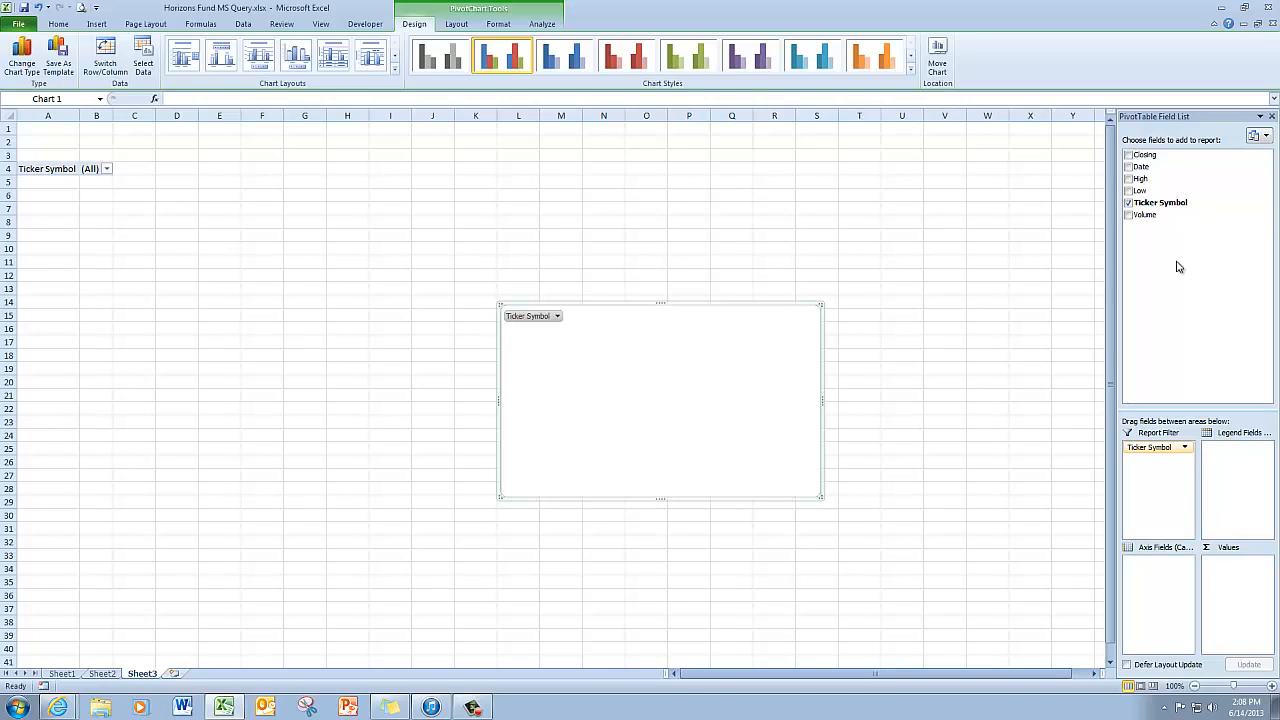
drag(1149, 170, 1159, 568)
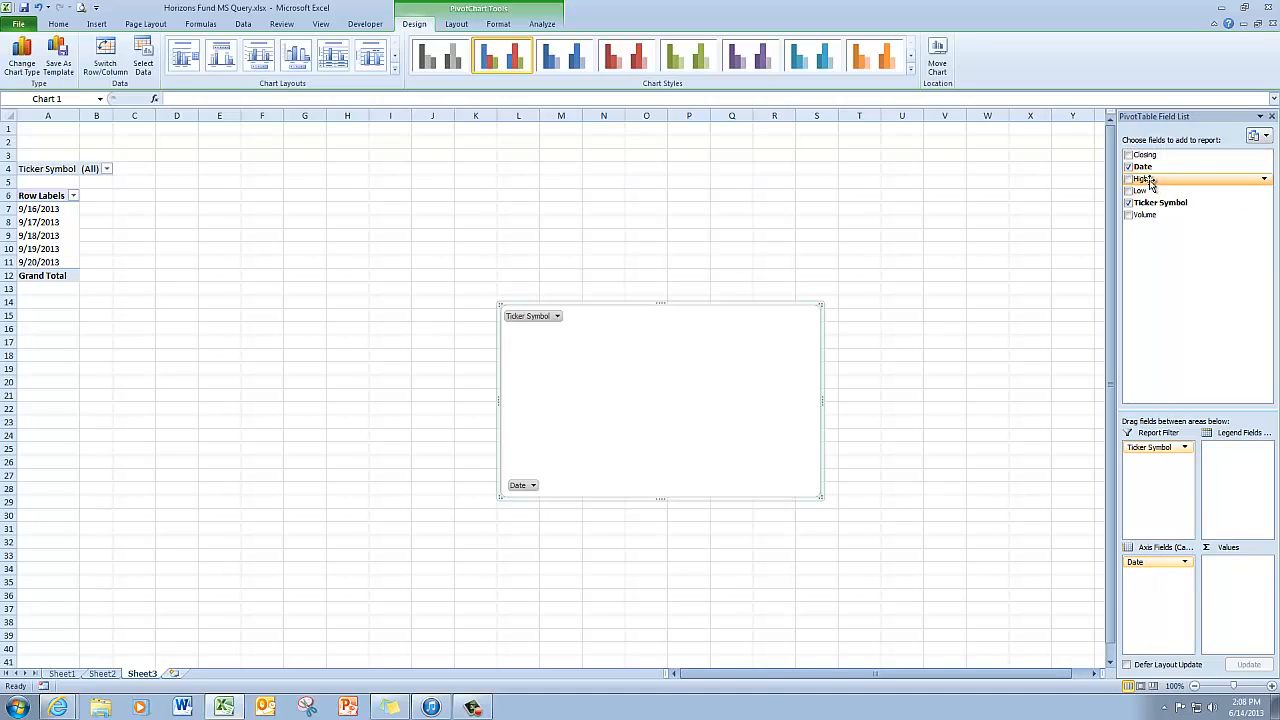
drag(1150, 181, 1222, 566)
drag(1145, 191, 1240, 594)
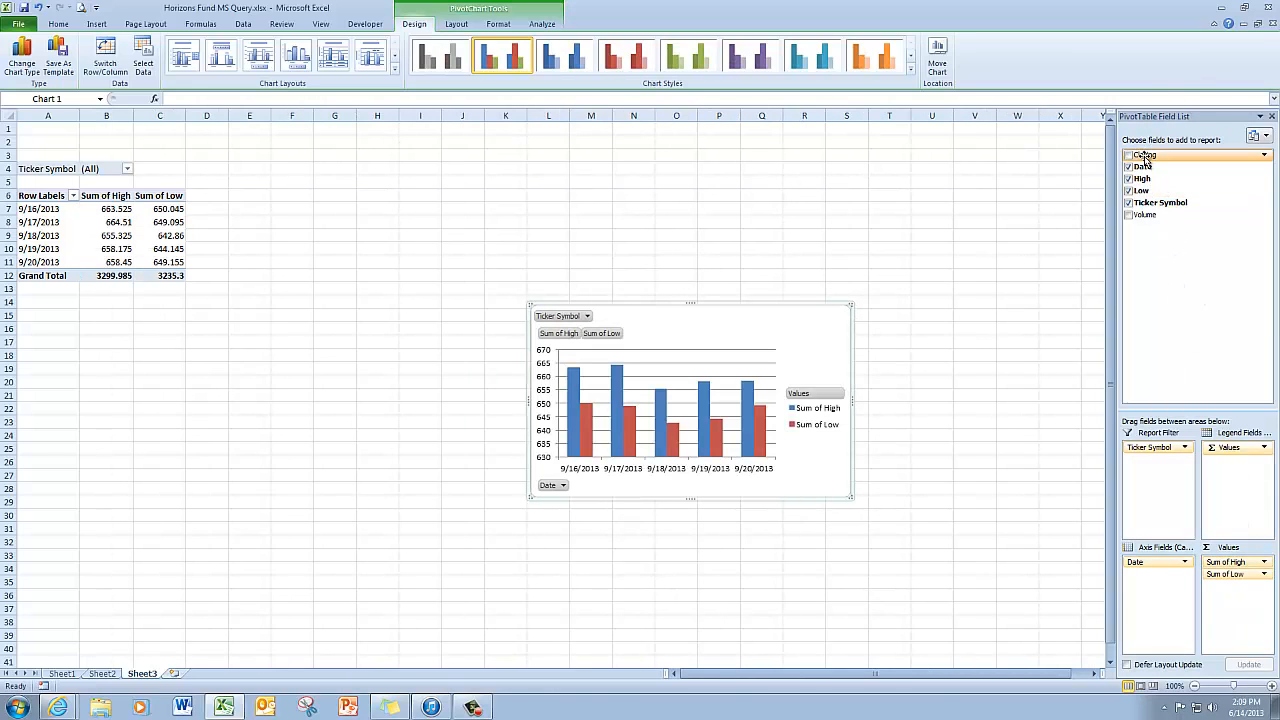
drag(1146, 157, 1268, 580)
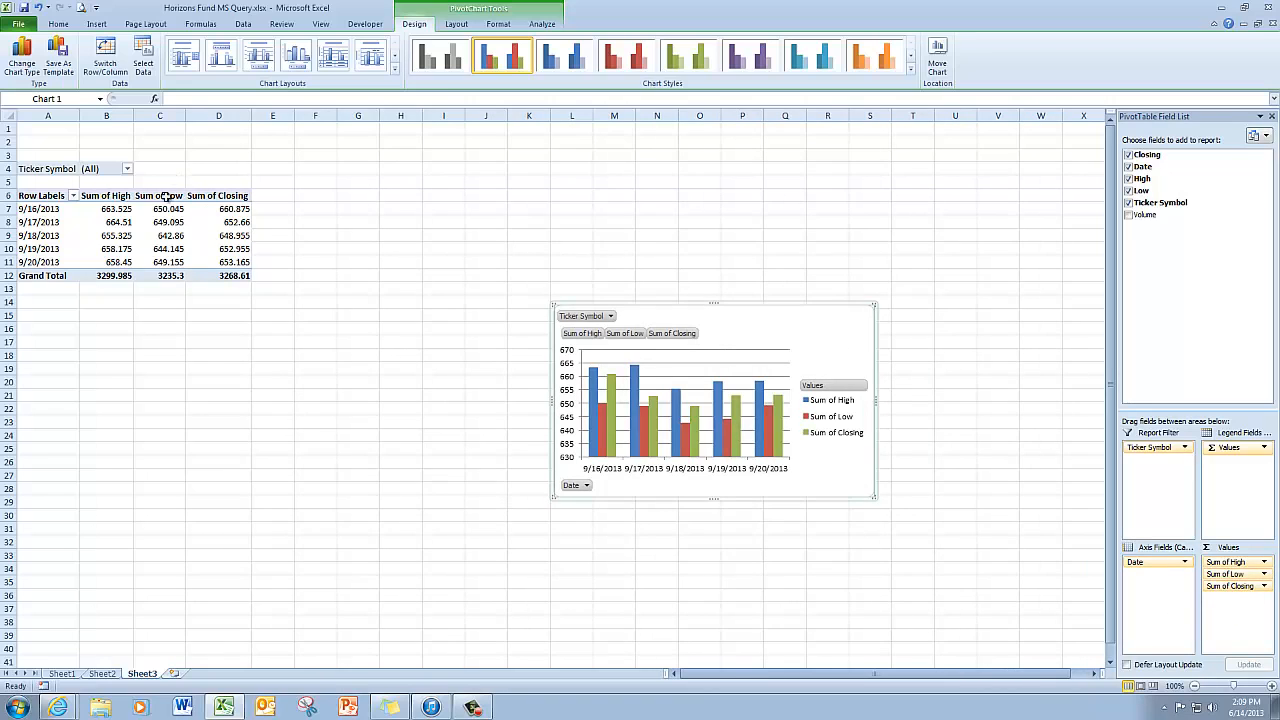
click(116, 196)
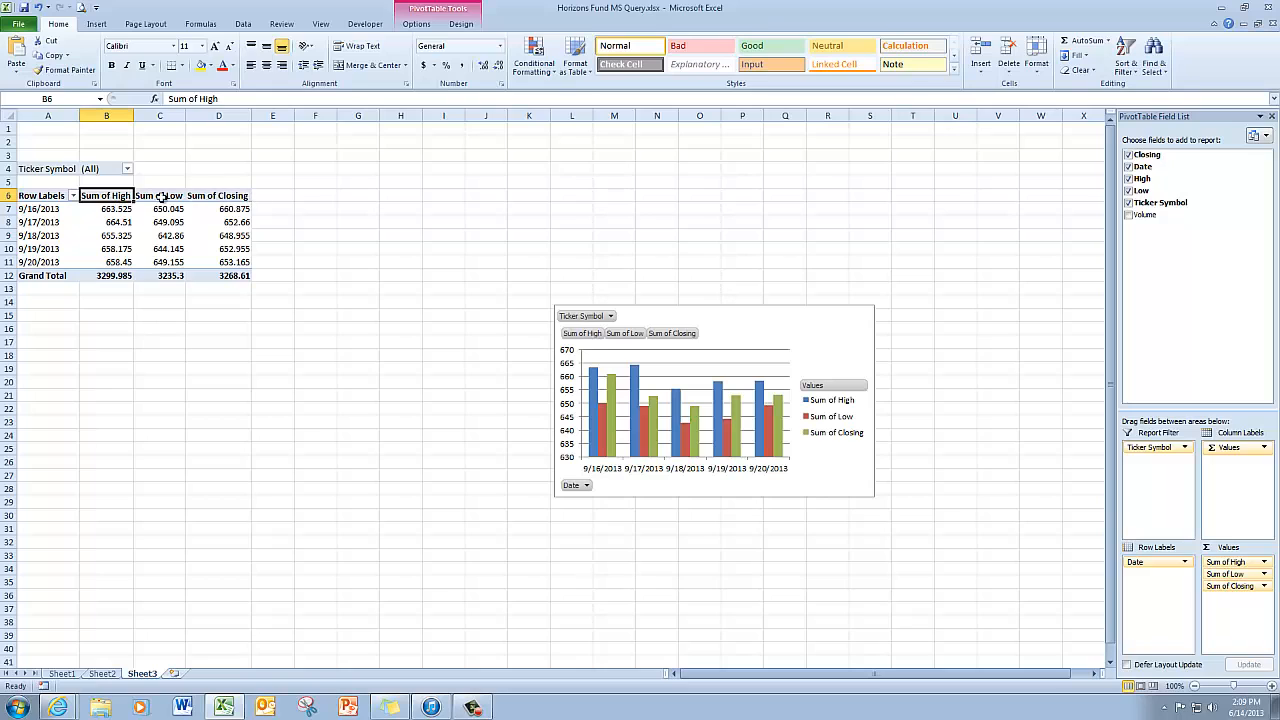
Step: Rename the Sum of High field to High Value in the Active Field box
click(417, 27)
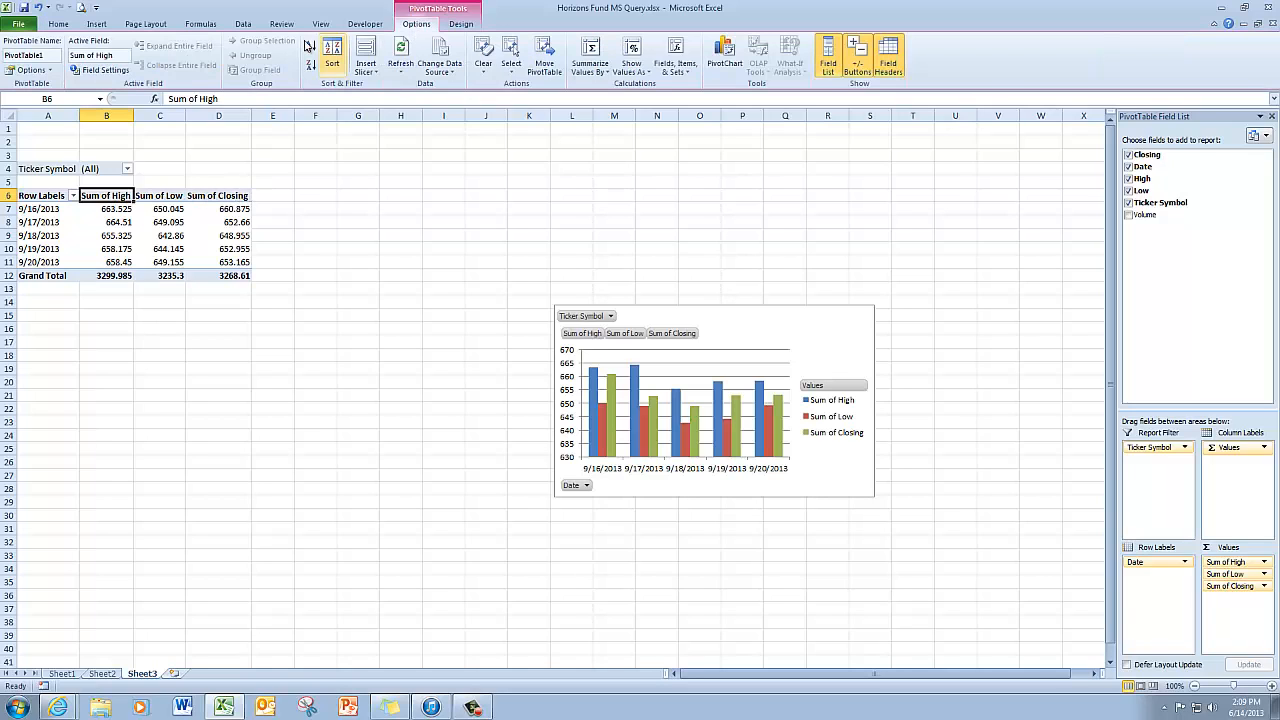
click(110, 55)
text(H)
text(igh Value)
key(Return)
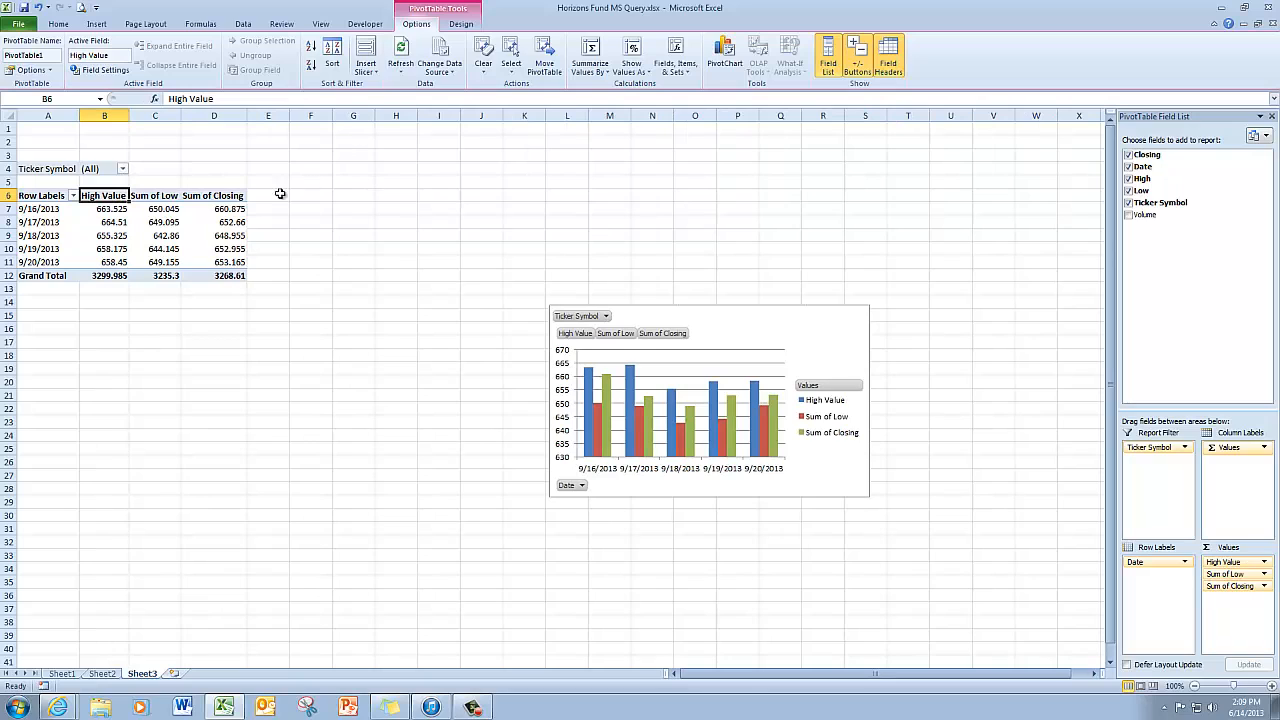
Step: Rename Sum of Low to Low Value and the D6 header to Closing Value
click(158, 197)
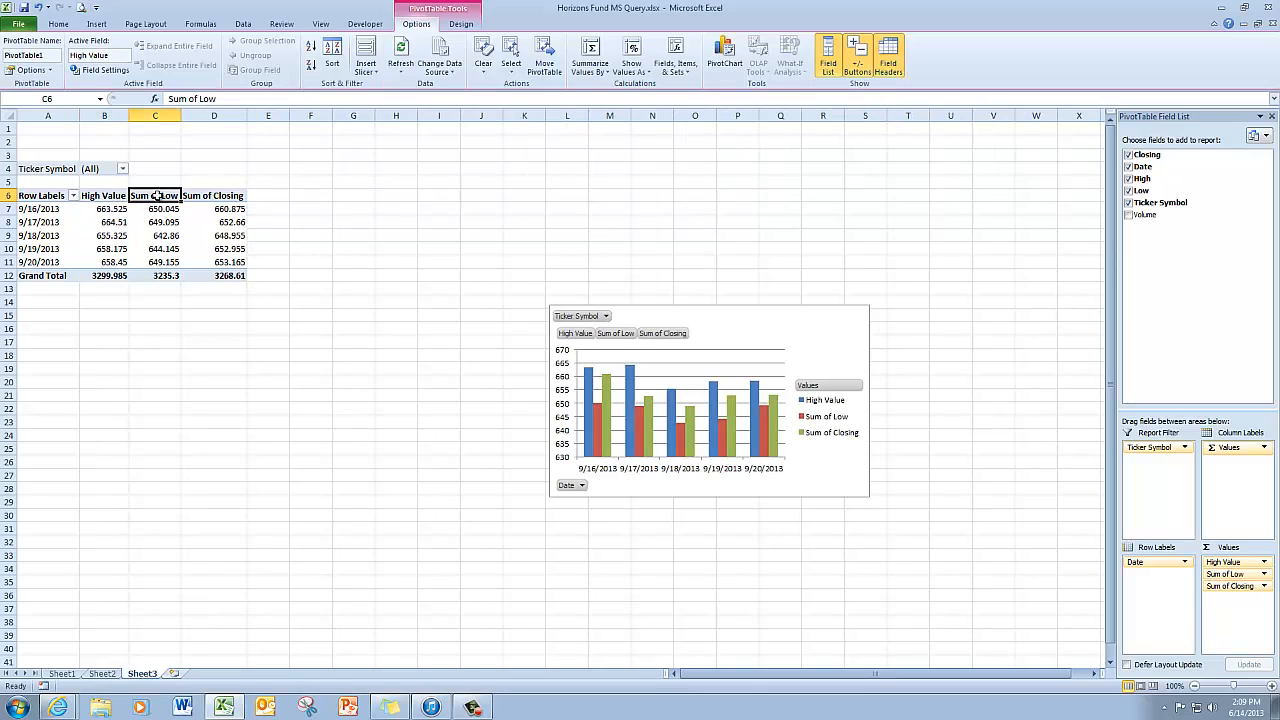
click(98, 55)
text(Low Value)
key(Return)
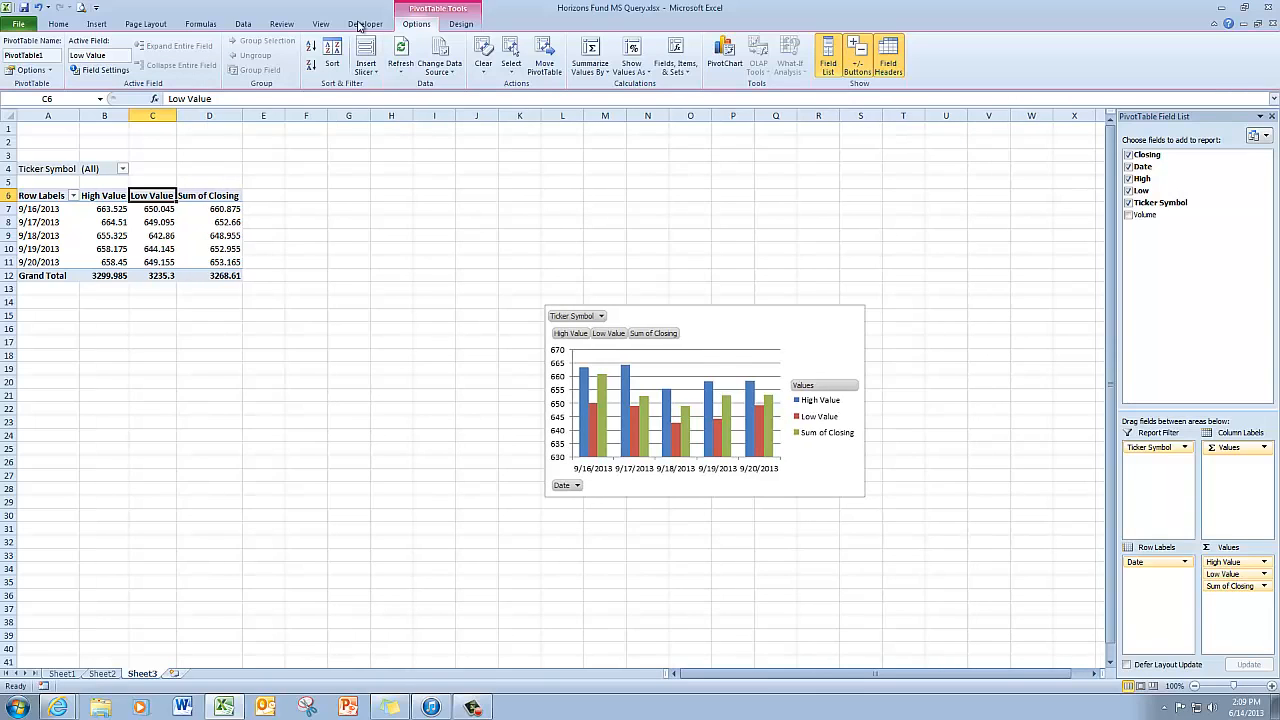
click(218, 197)
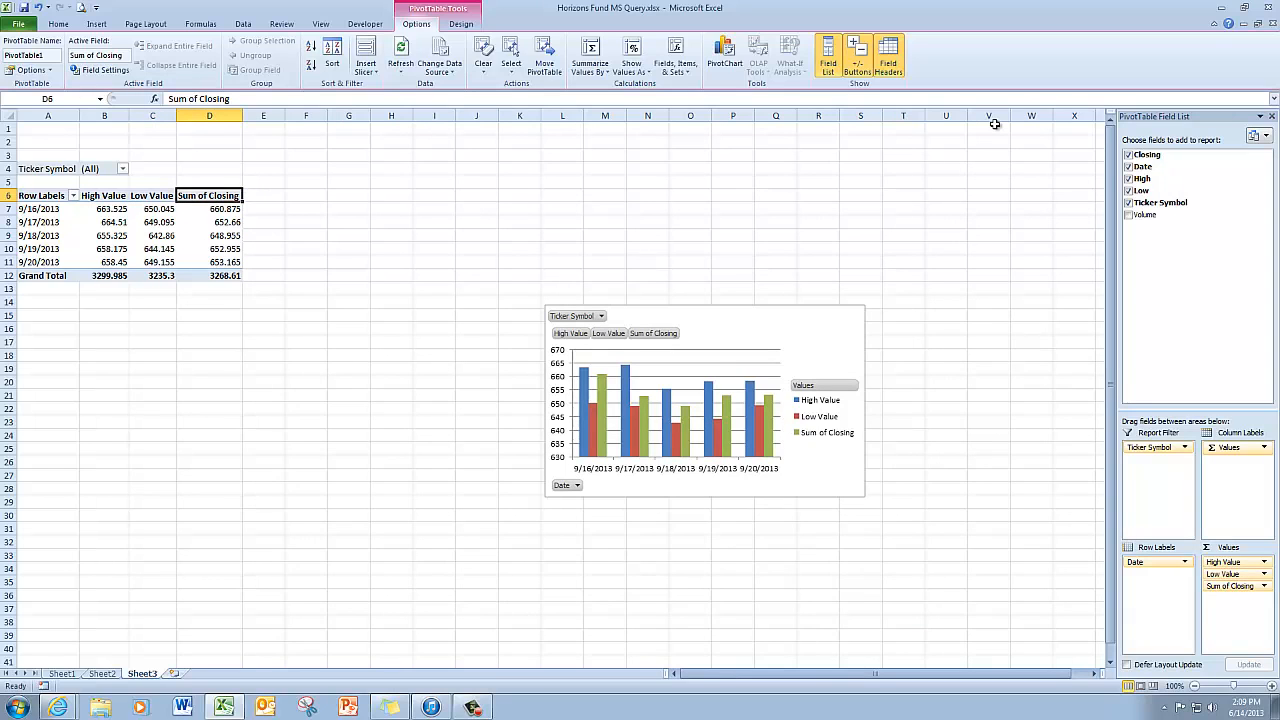
text(Closing V)
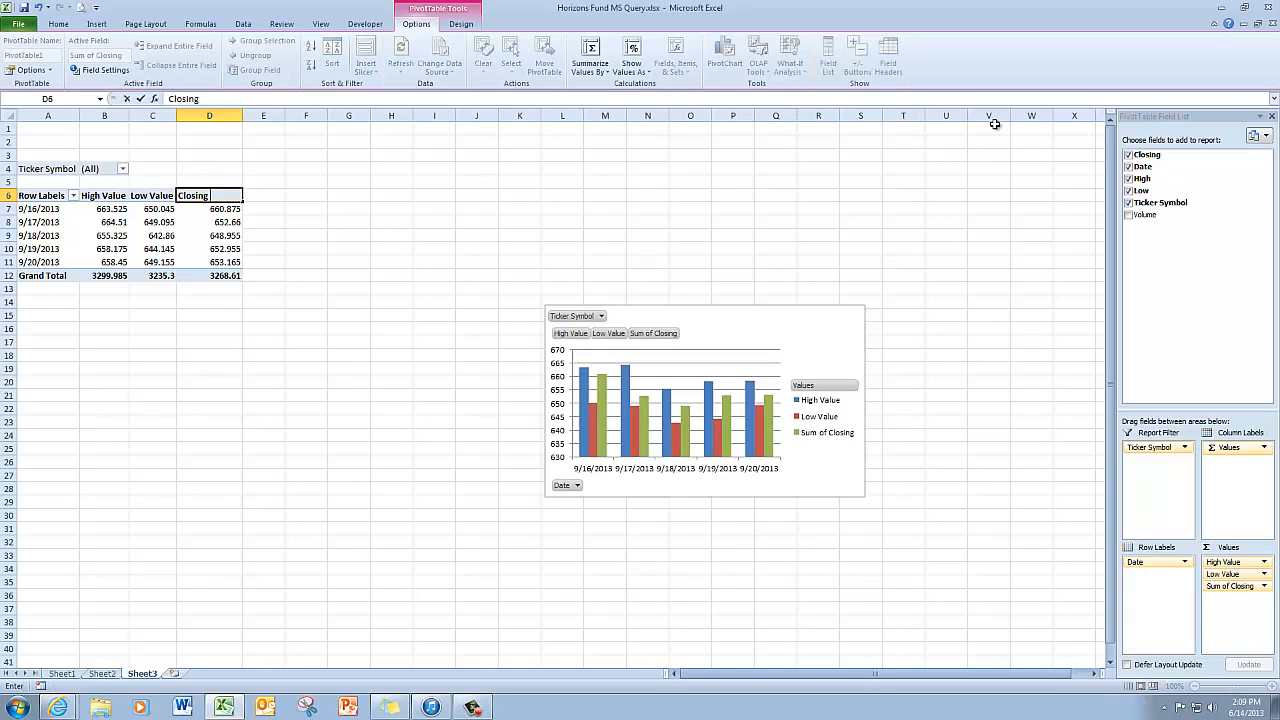
text(alue)
key(Return)
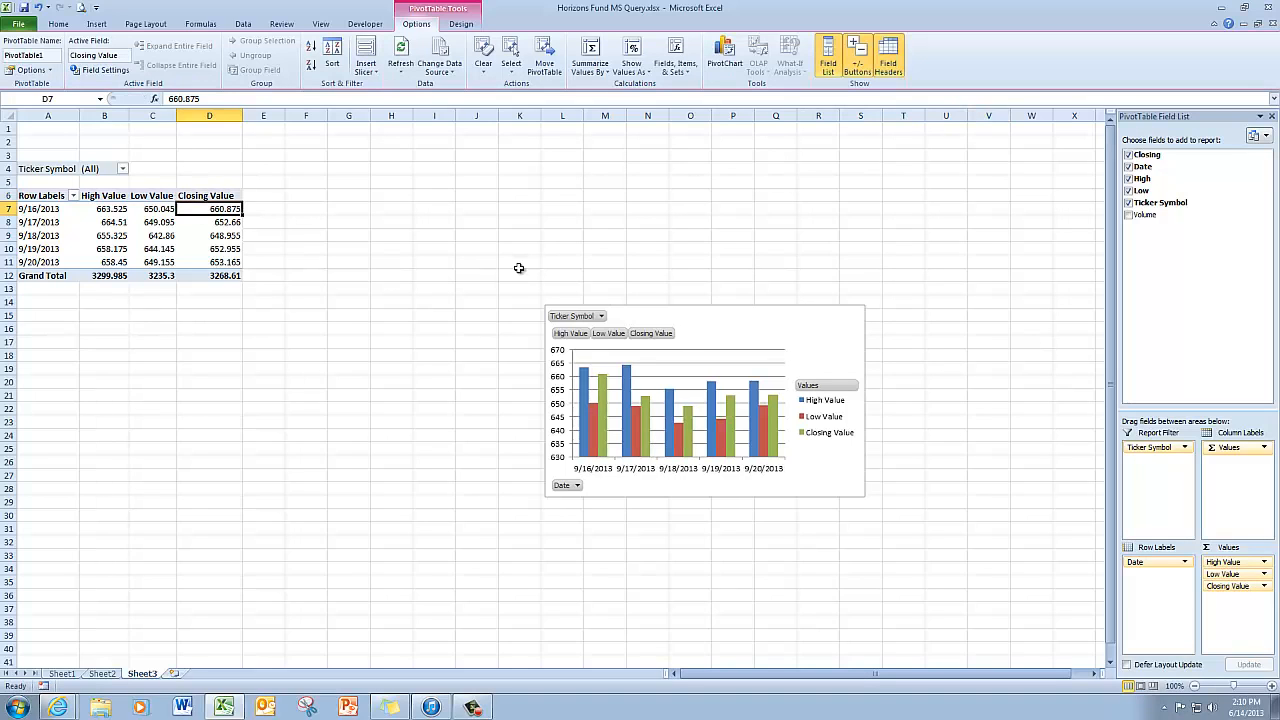
click(466, 28)
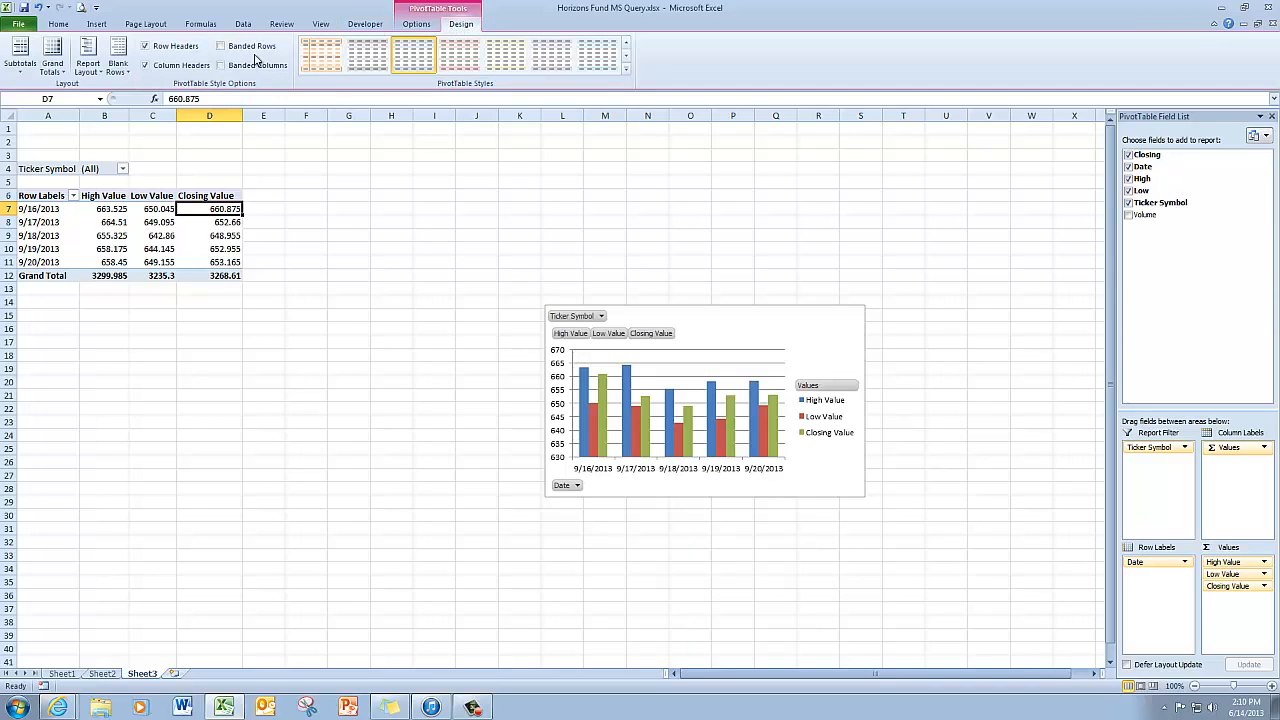
Step: Turn Grand Totals off for rows and columns, then select the PivotChart
click(55, 65)
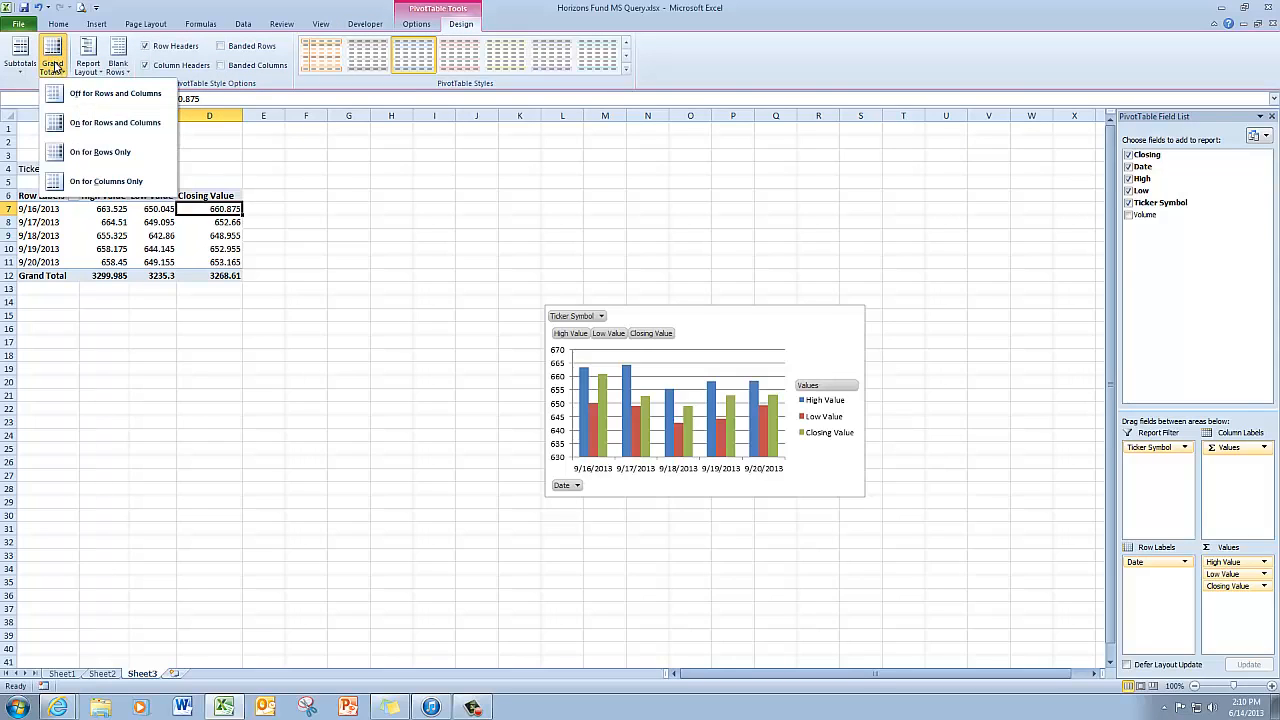
click(117, 95)
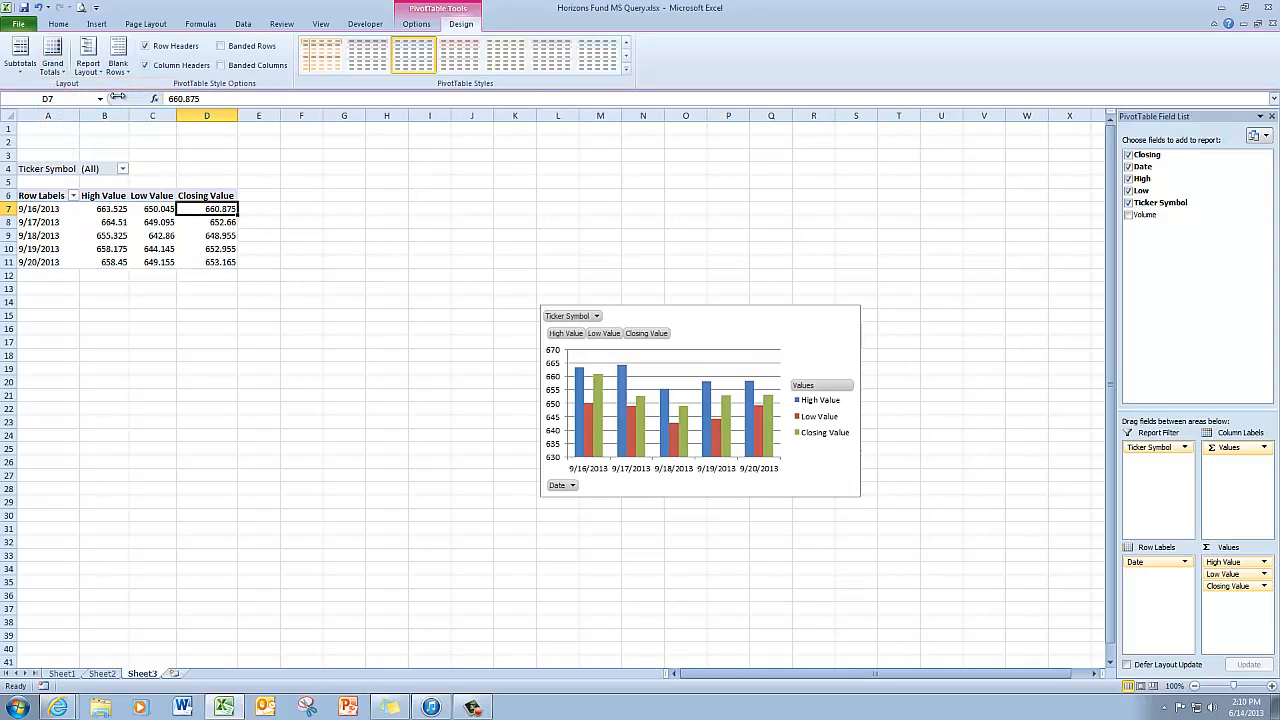
click(386, 357)
click(758, 342)
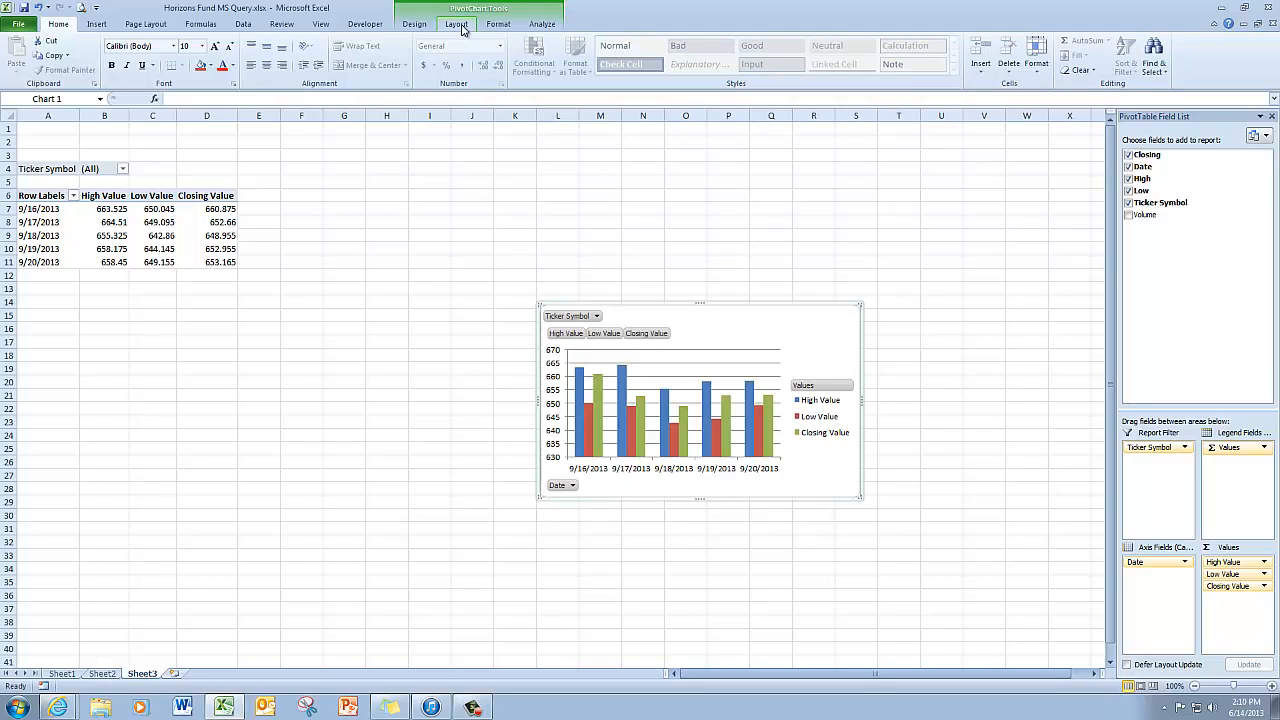
Step: Change the PivotChart's chart type to the basic Line chart
click(415, 24)
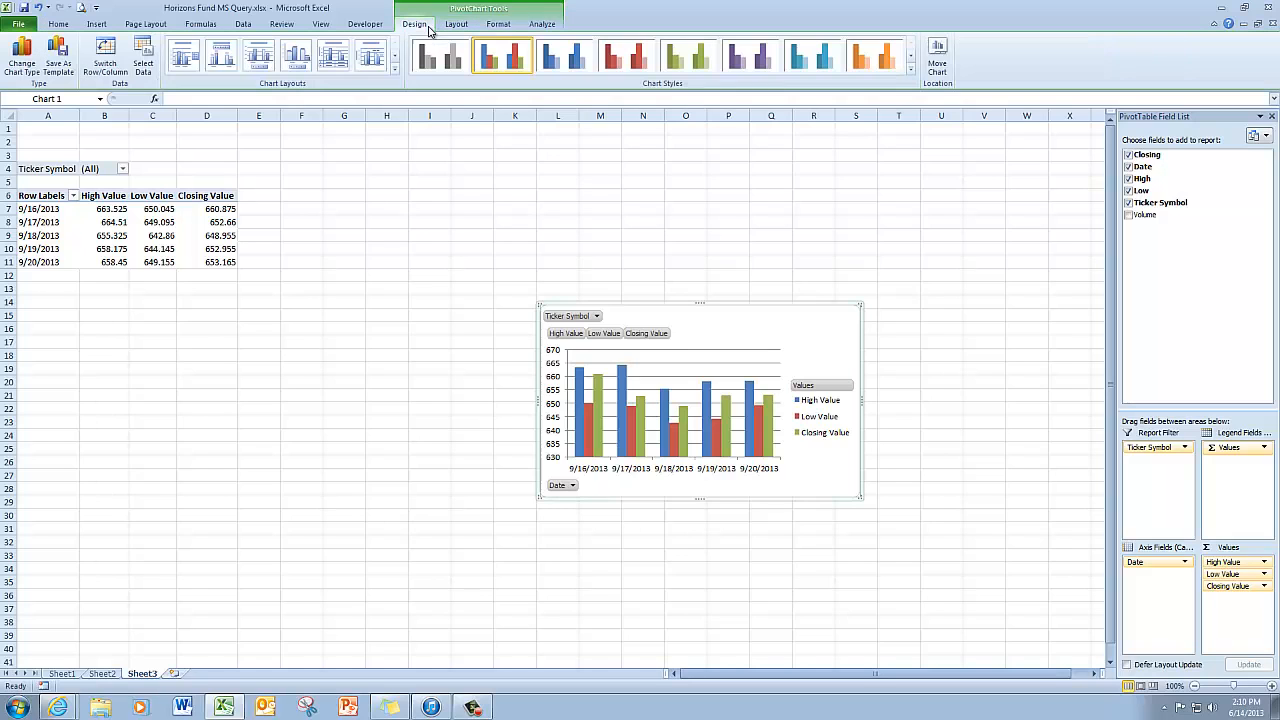
click(30, 64)
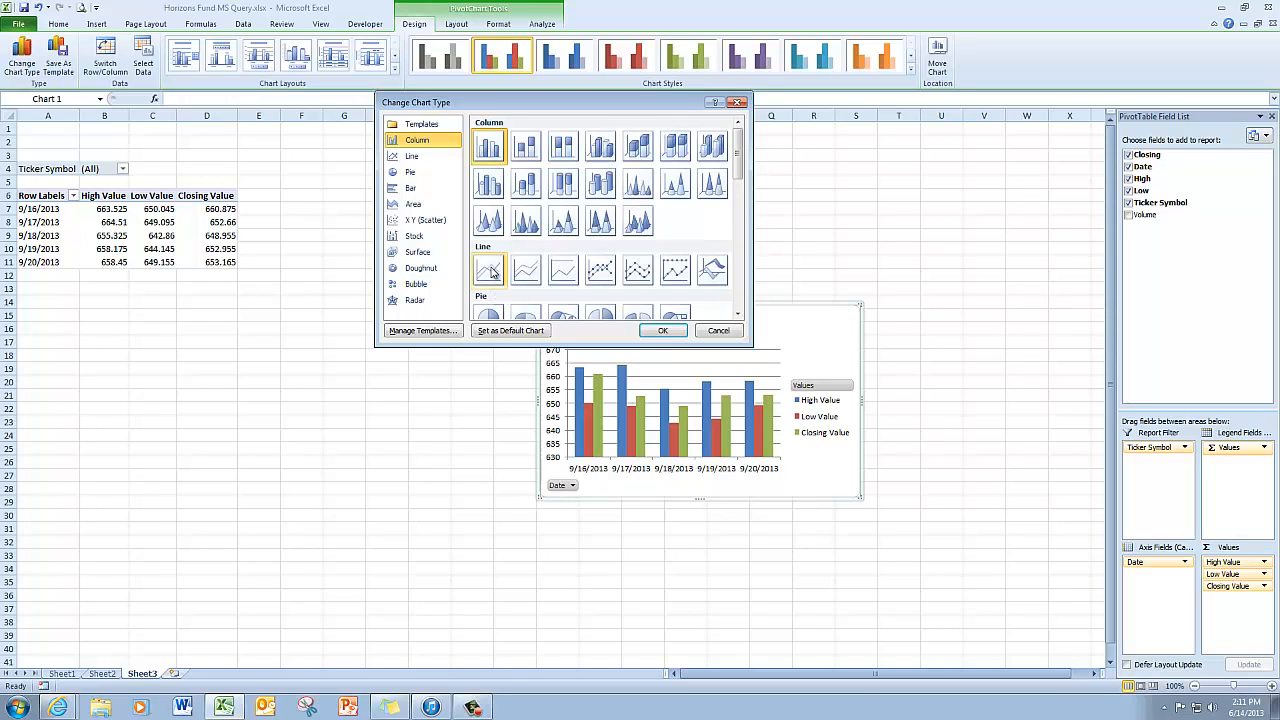
click(490, 270)
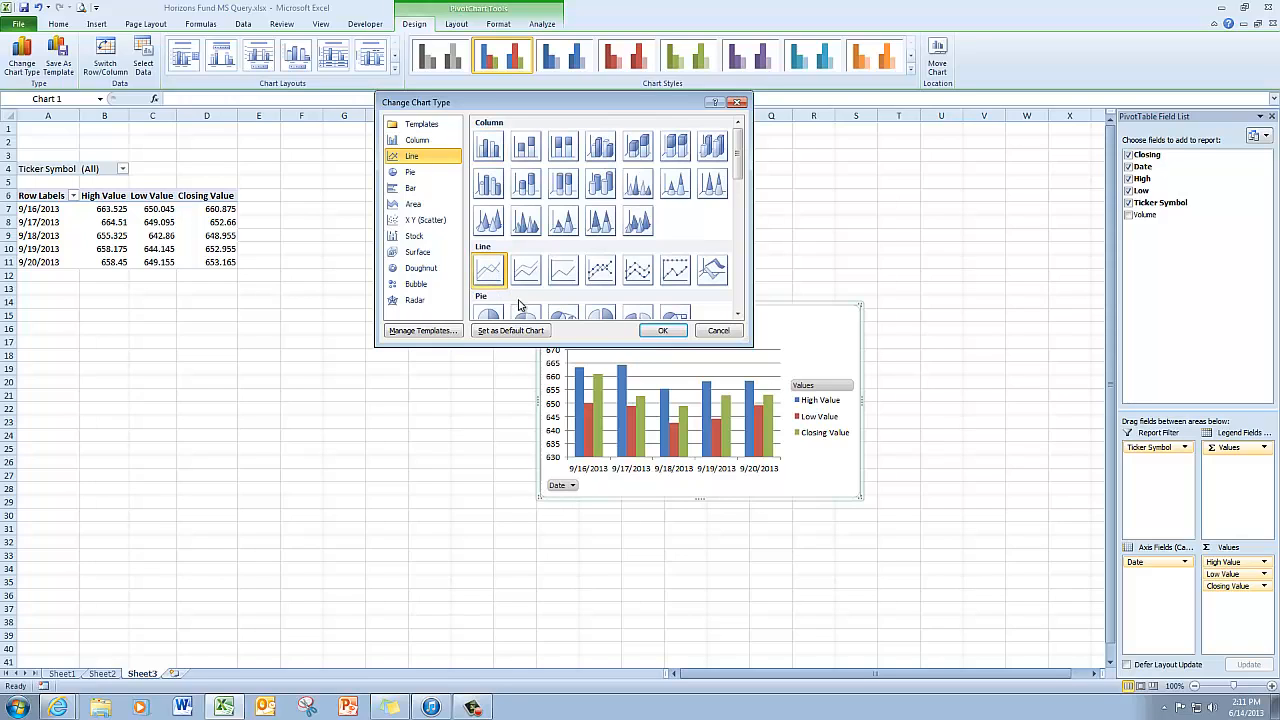
click(665, 331)
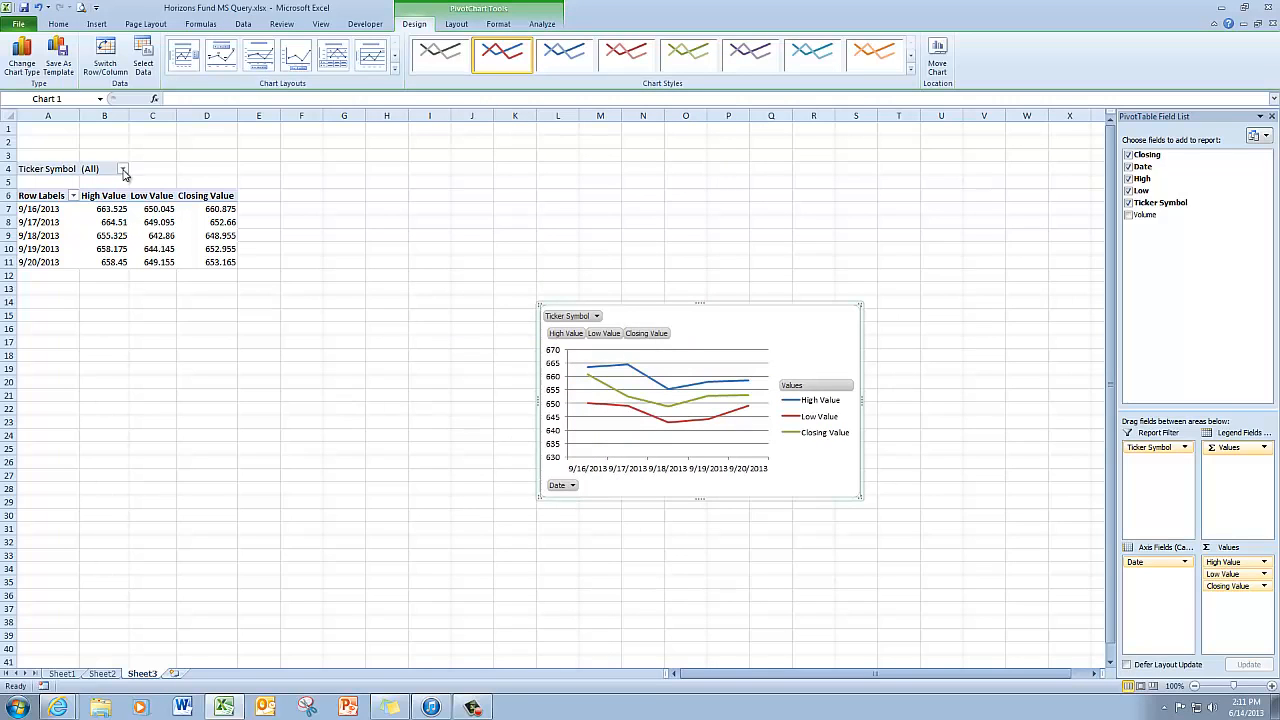
Step: Set the Ticker Symbol filter in B4 to TOYOF
click(122, 169)
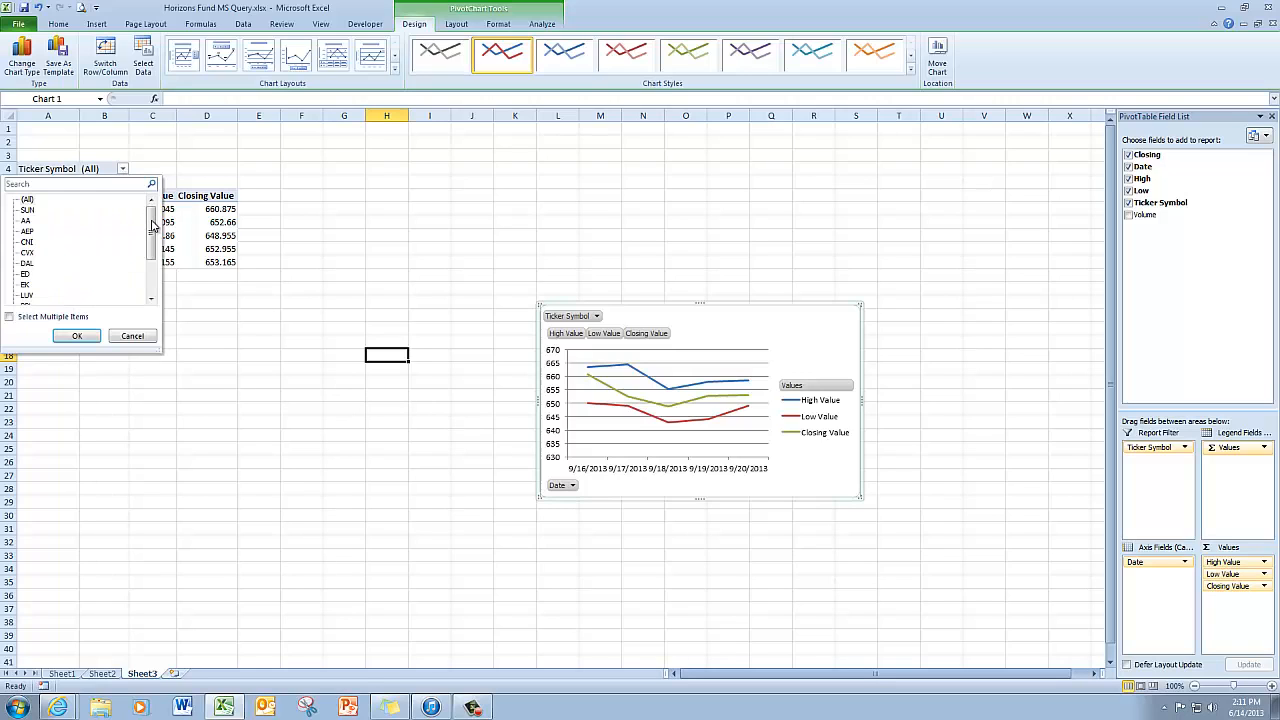
drag(152, 225, 153, 250)
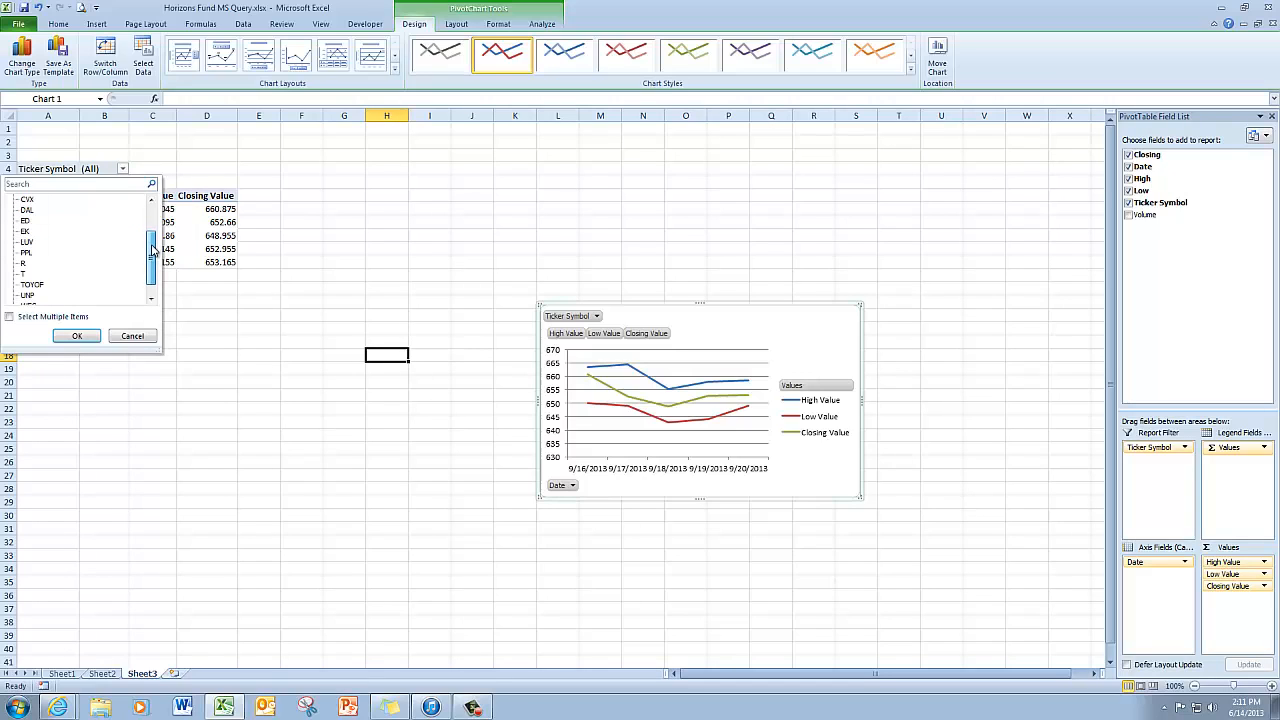
click(34, 287)
click(87, 336)
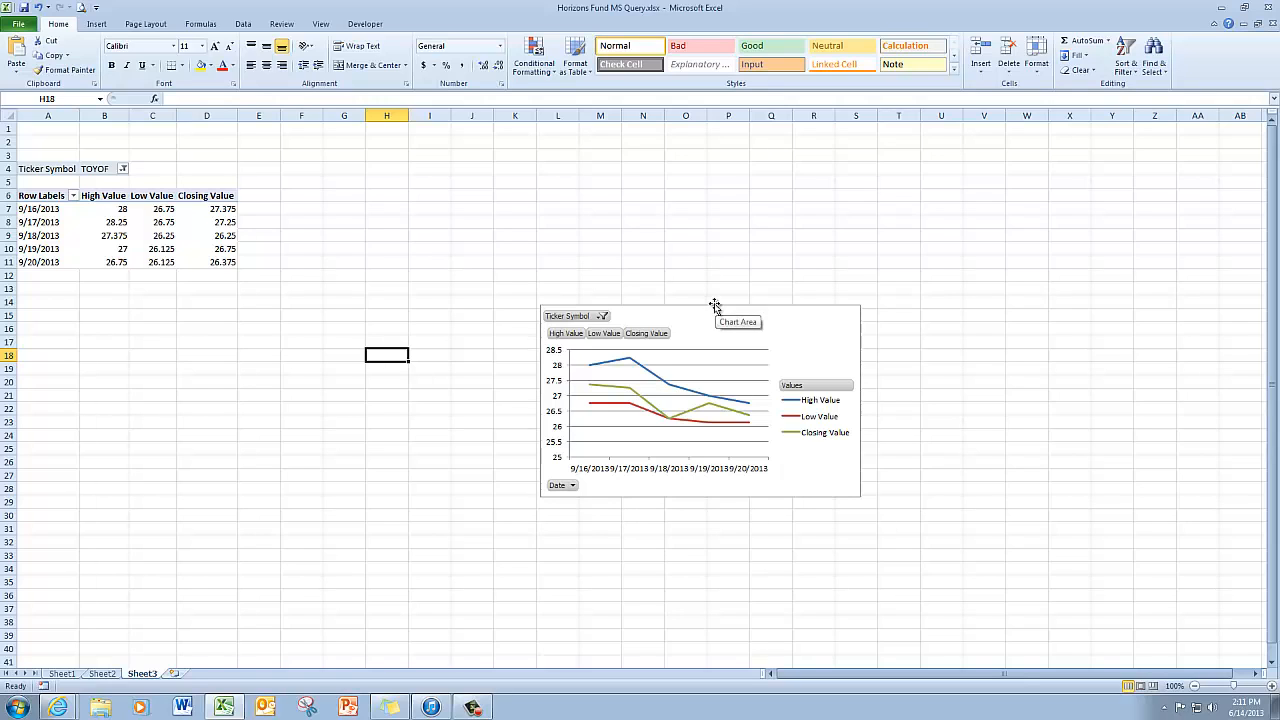